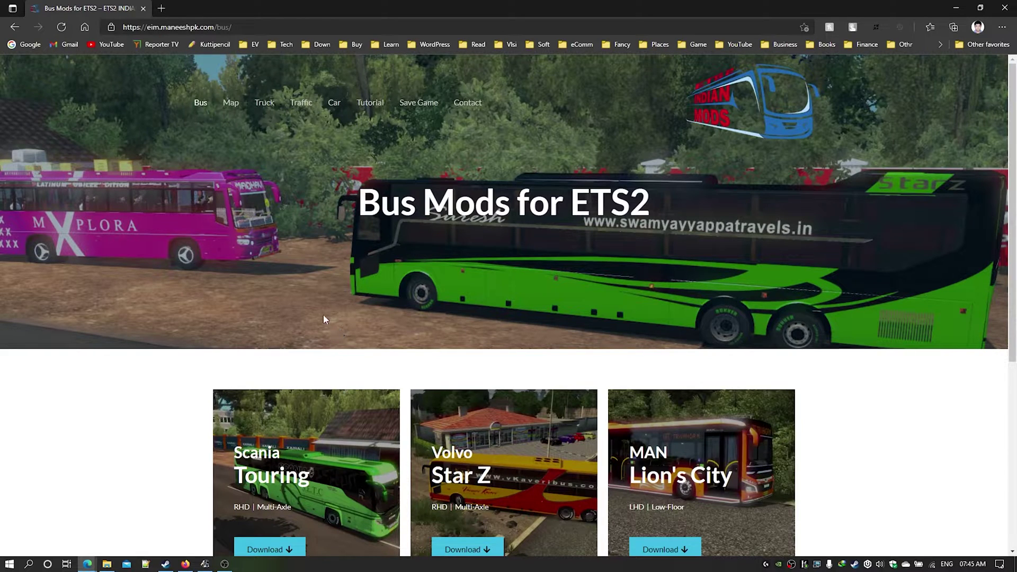
# - Open the Scania Touring mod, start its ETS2 1.36 download in a background tab, and scroll to the Parveen Travels skins
pyautogui.scroll(-3, 320, 230)
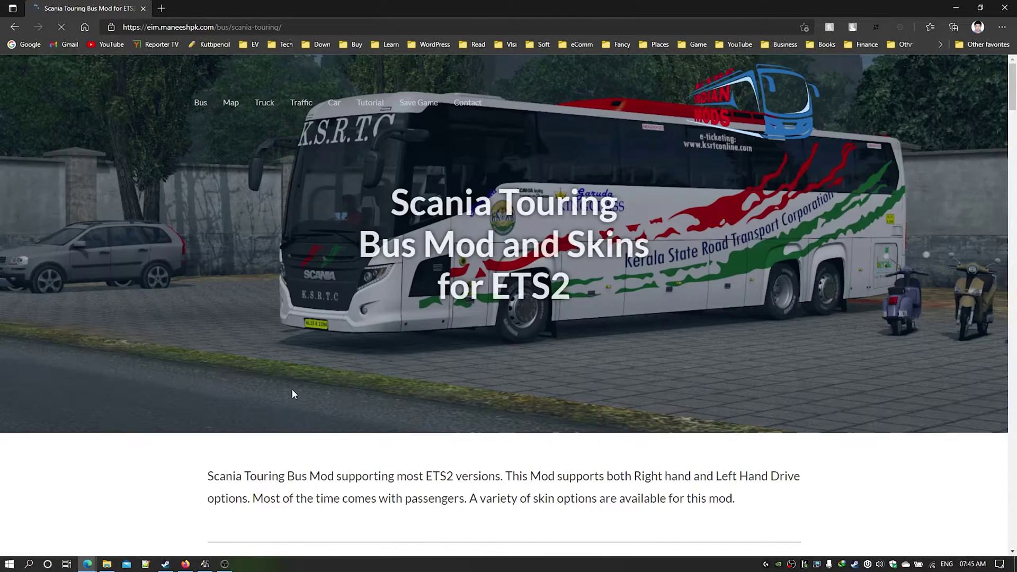
pyautogui.scroll(-7, 293, 394)
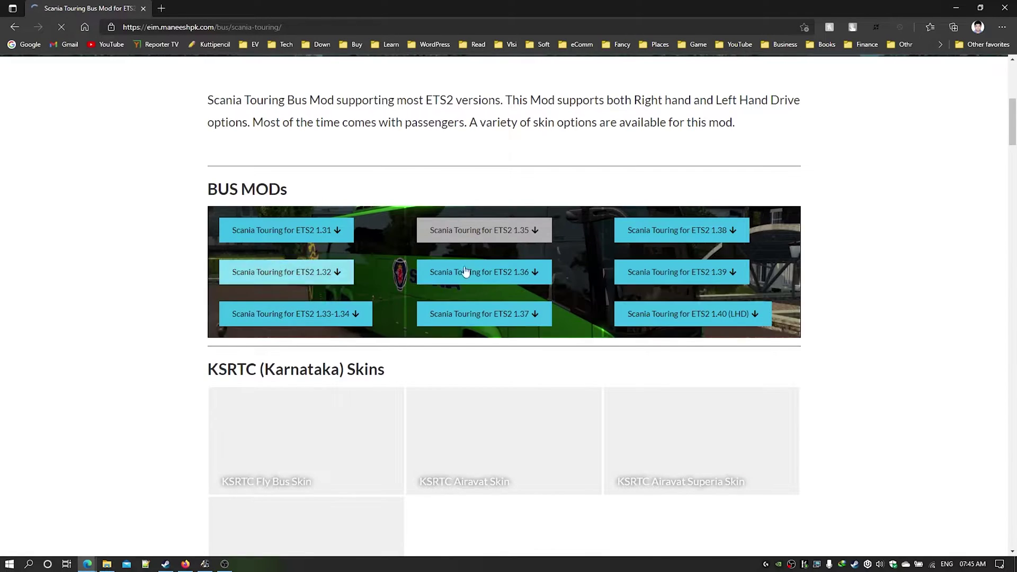
pyautogui.click(490, 275)
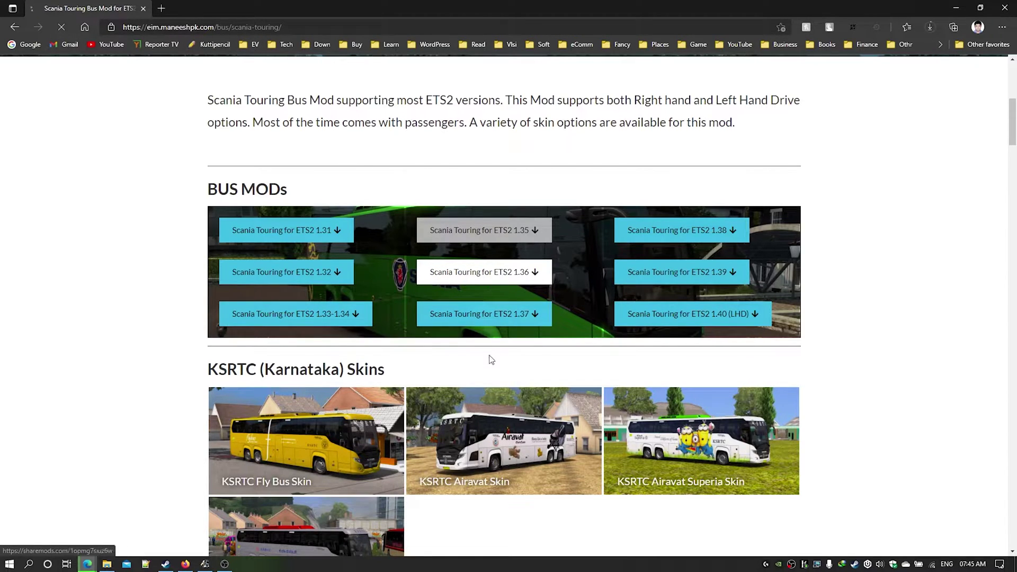
pyautogui.middleClick(495, 272)
pyautogui.scroll(-4, 453, 316)
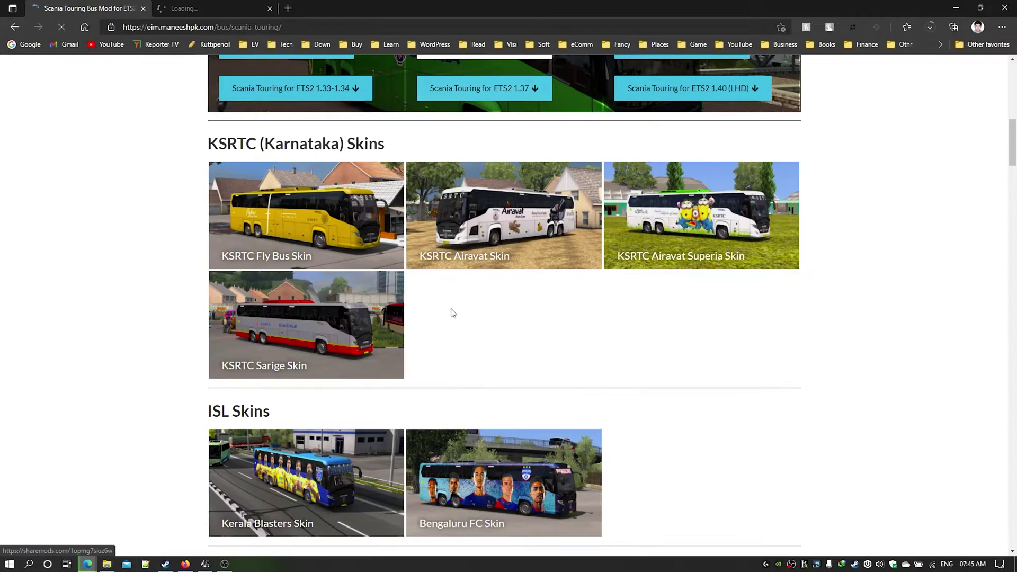
pyautogui.scroll(-5, 348, 359)
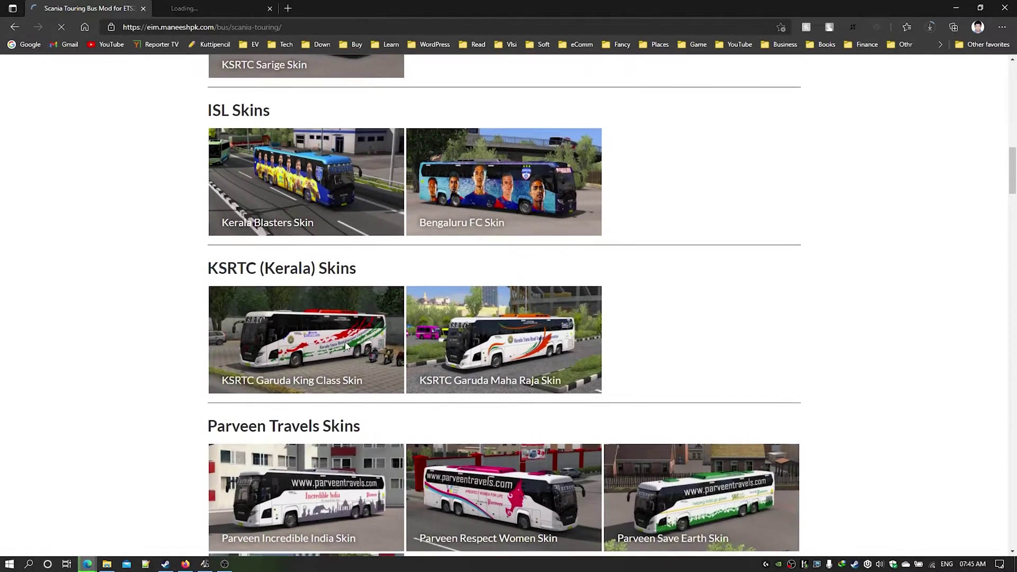
pyautogui.scroll(-3, 381, 407)
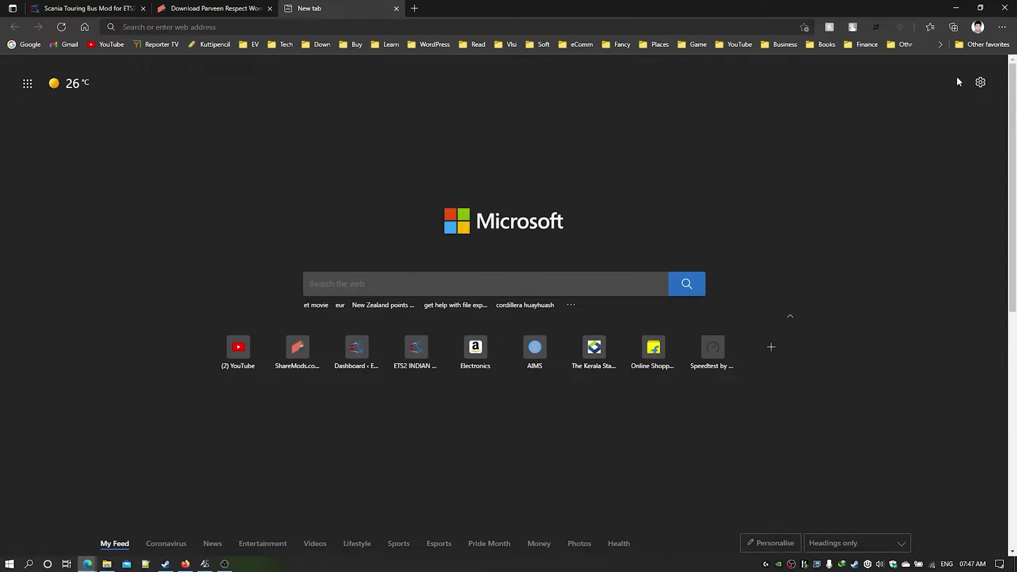
# - Confirm scania_touring.zip is in Edge's downloads, then create the ShareMods download link for the Parveen skin
pyautogui.click(1000, 30)
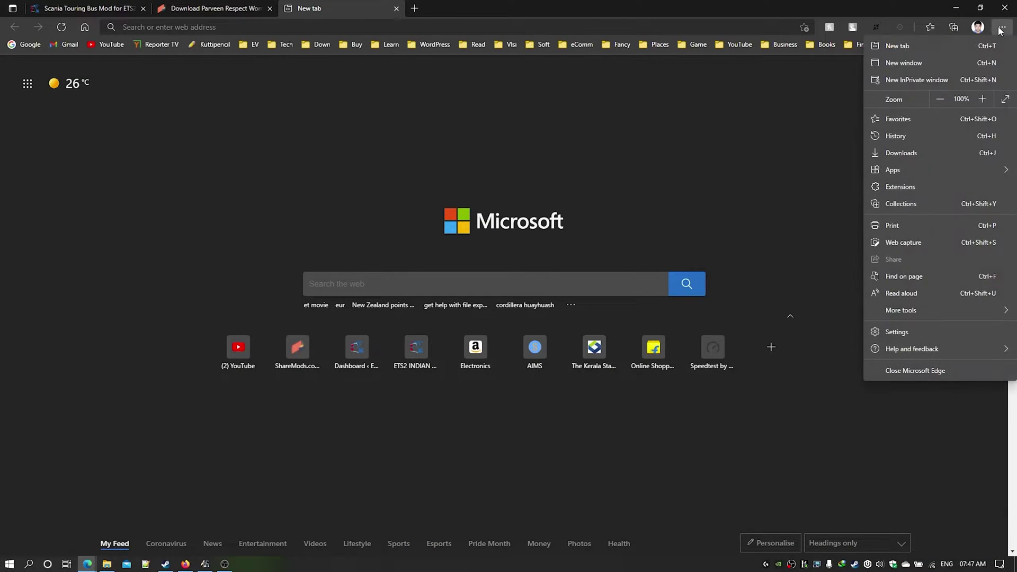
pyautogui.click(896, 154)
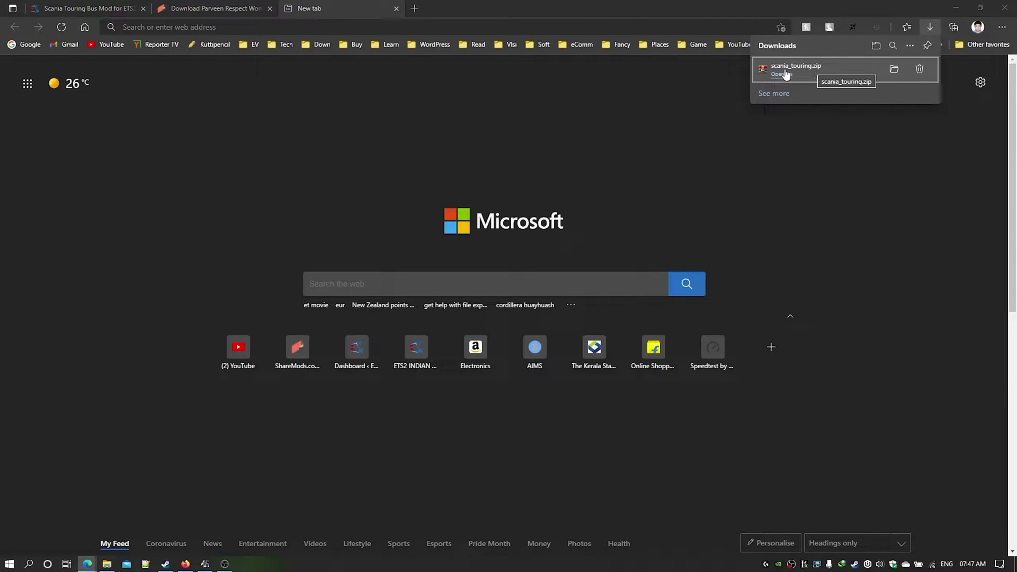
pyautogui.click(214, 8)
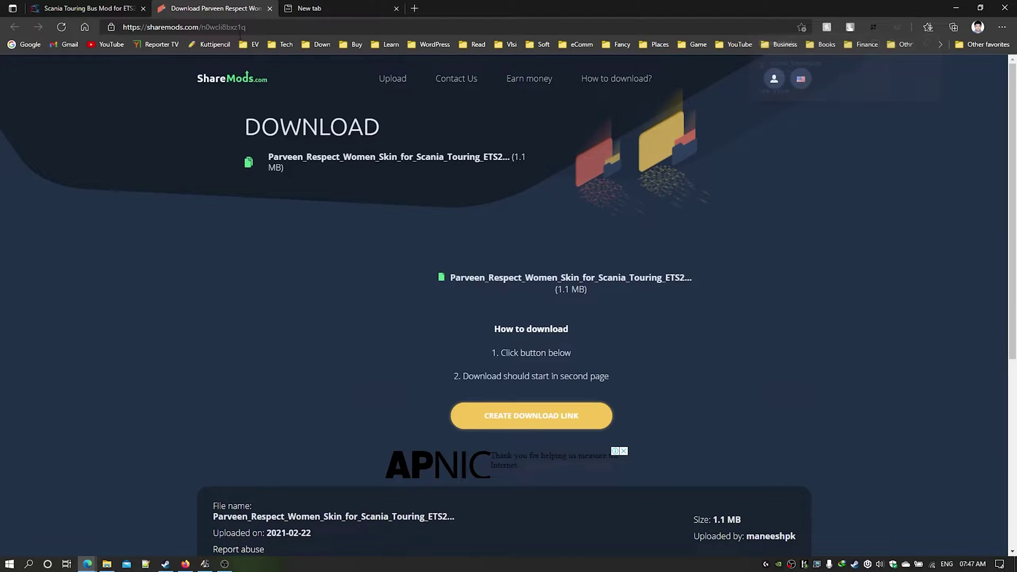
pyautogui.click(519, 416)
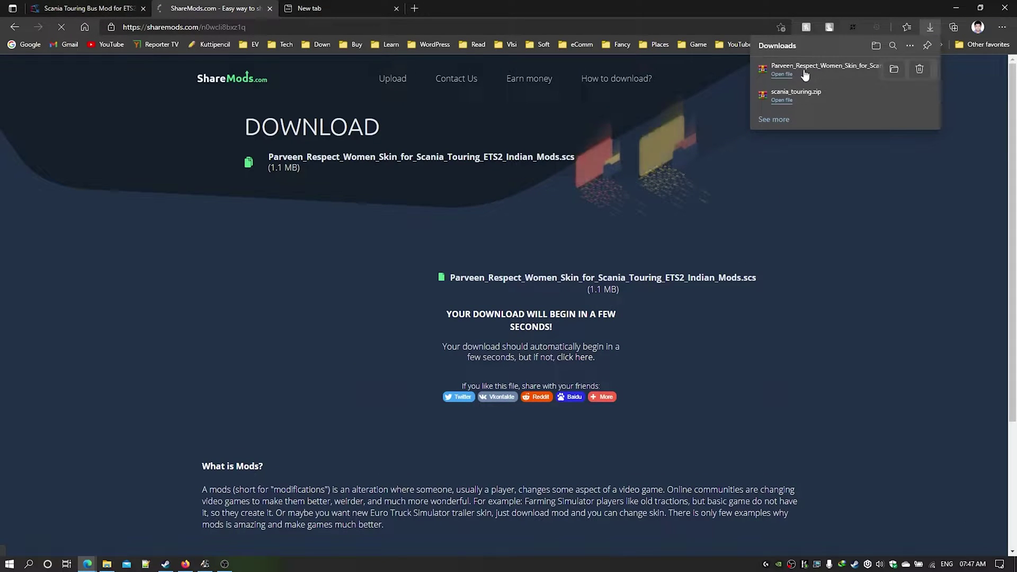
# - Snap the Euro Truck Simulator 2 folder to the right half and a second Explorer window to the left
pyautogui.click(956, 8)
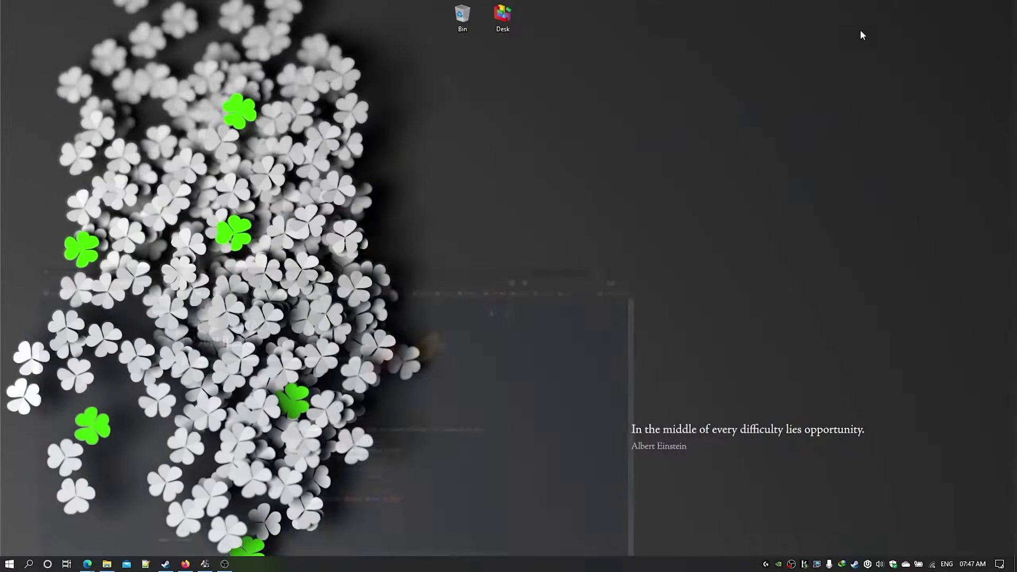
pyautogui.click(115, 565)
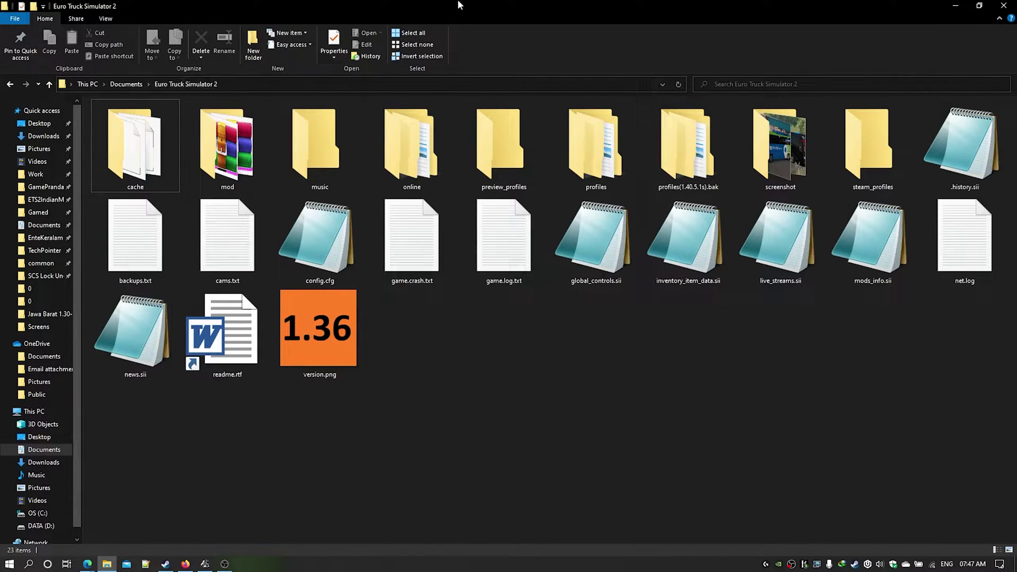
pyautogui.press('super+Right')
pyautogui.click(668, 272)
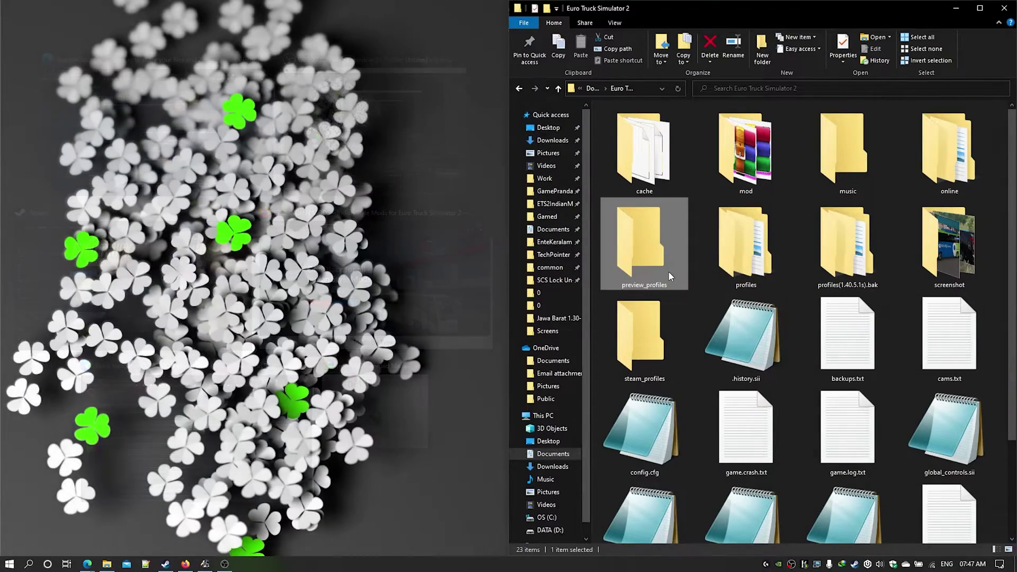
pyautogui.moveTo(672, 8)
pyautogui.mouseDown()
pyautogui.moveTo(670, 21)
pyautogui.moveTo(2, 22)
pyautogui.mouseUp()
# - Show Downloads in the left window and open scania_touring.zip
pyautogui.click(42, 119)
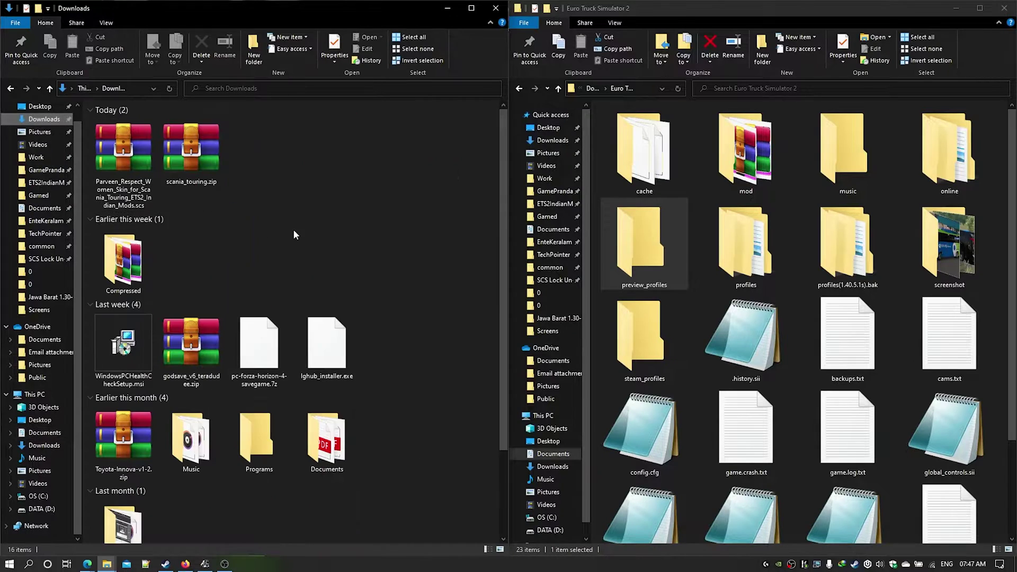
pyautogui.click(194, 167)
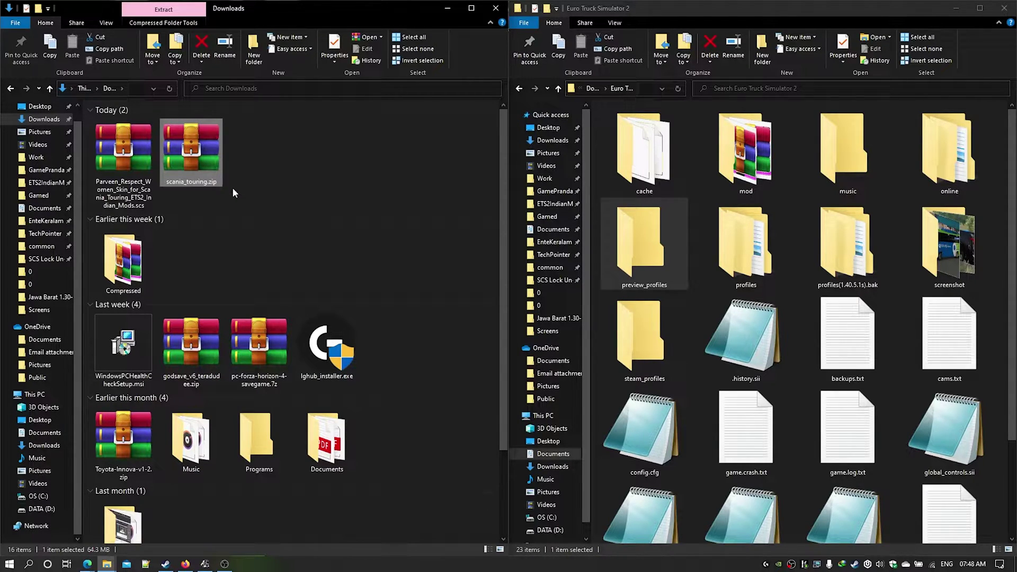
pyautogui.doubleClick(202, 147)
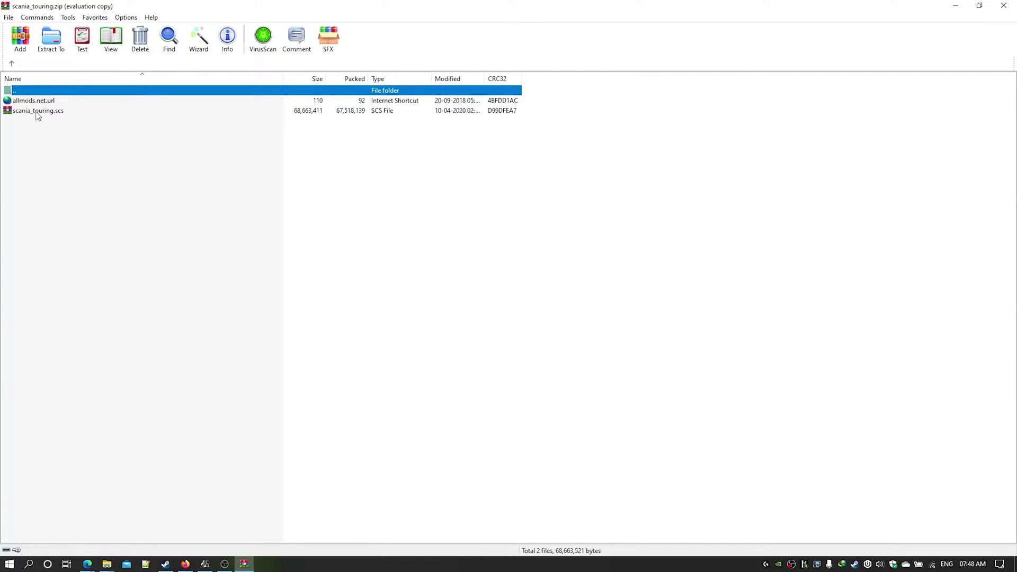
# - Select scania_touring.scs in WinRAR, restore its window, and open the game's mod folder on the right
pyautogui.click(37, 112)
pyautogui.click(542, 292)
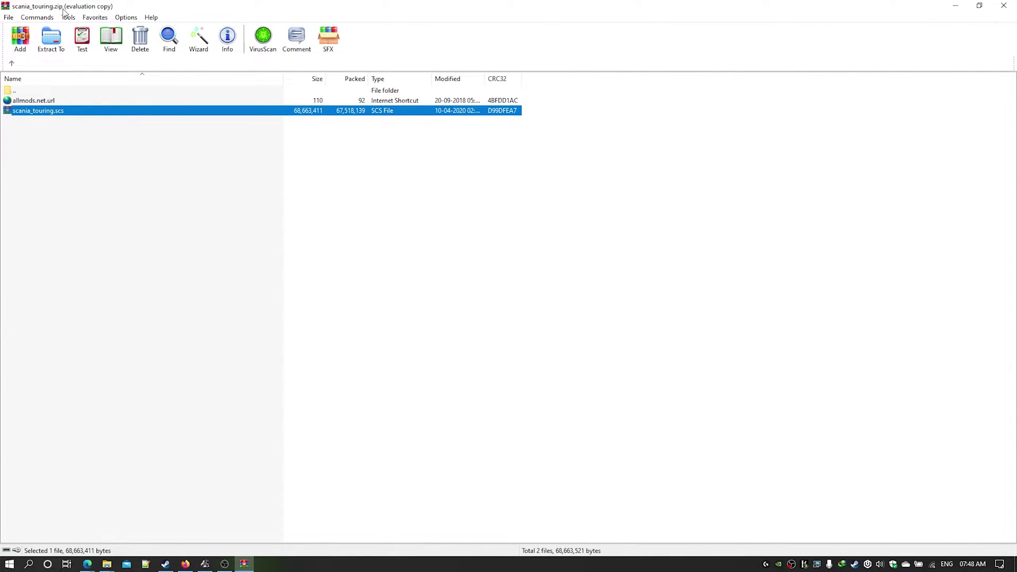
pyautogui.doubleClick(323, 12)
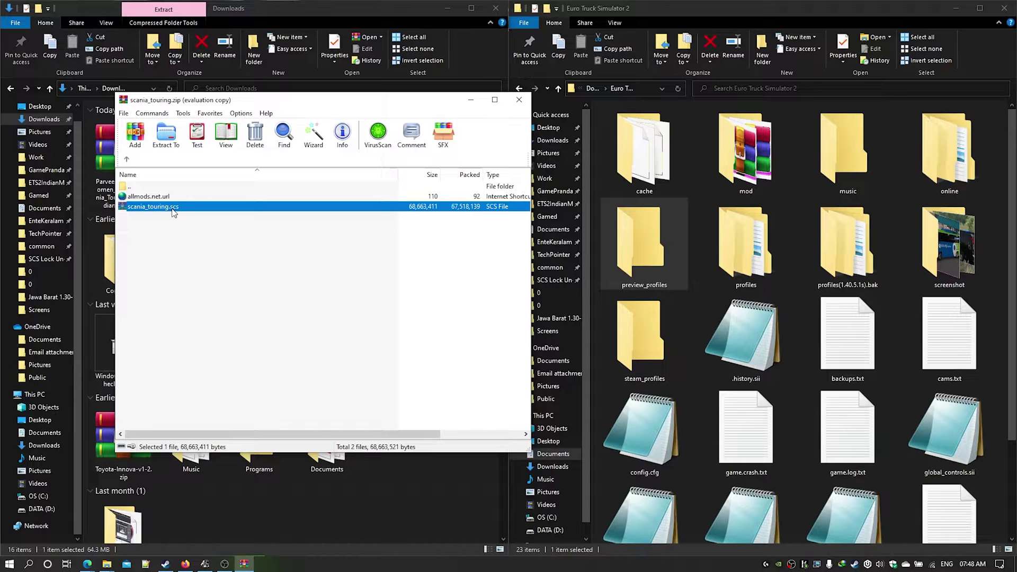
pyautogui.moveTo(174, 212)
pyautogui.mouseDown()
pyautogui.moveTo(759, 175)
pyautogui.moveTo(618, 94)
pyautogui.moveTo(630, 91)
pyautogui.moveTo(762, 157)
pyautogui.moveTo(750, 160)
pyautogui.mouseUp()
pyautogui.doubleClick(750, 160)
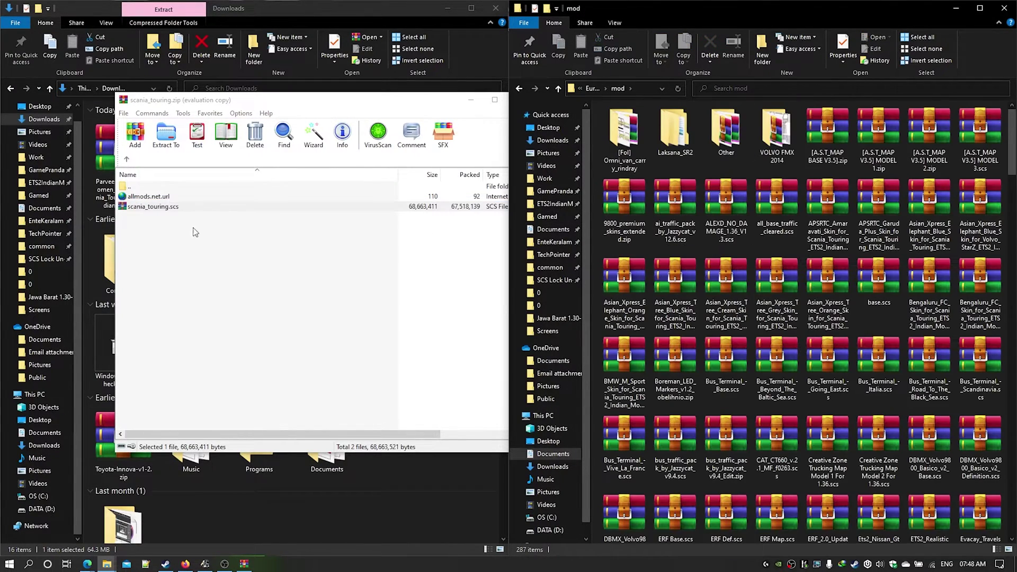
# - Drop scania_touring.scs into the mod folder, replacing the existing copy, and close WinRAR
pyautogui.moveTo(149, 207); pyautogui.dragTo(158, 212)
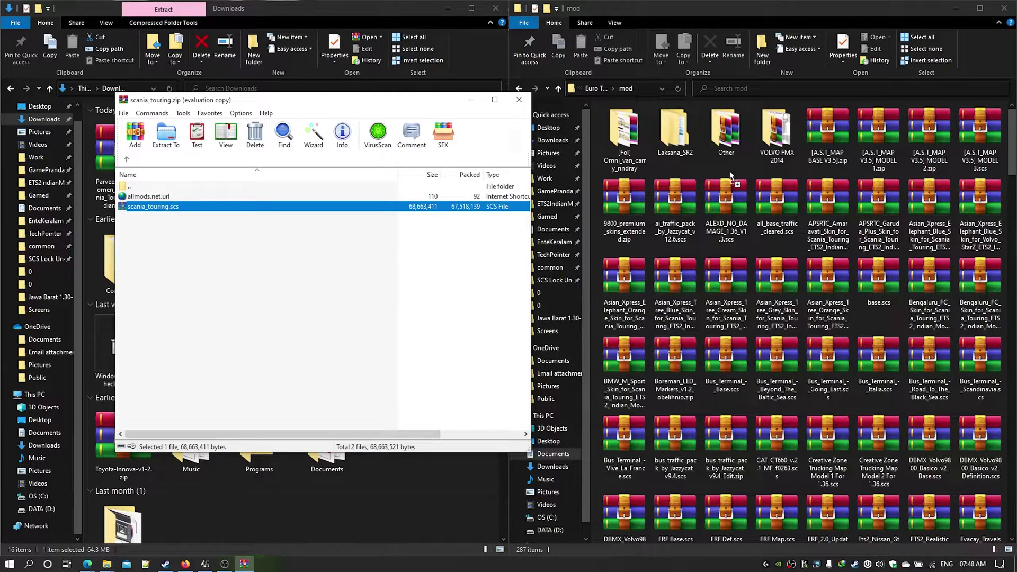
pyautogui.moveTo(730, 172); pyautogui.dragTo(730, 173)
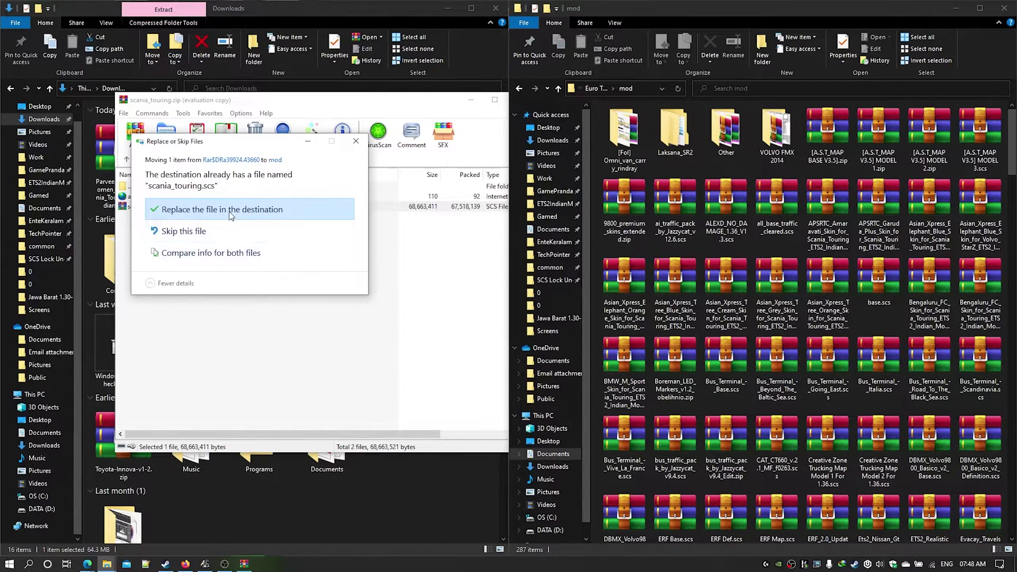
pyautogui.click(231, 213)
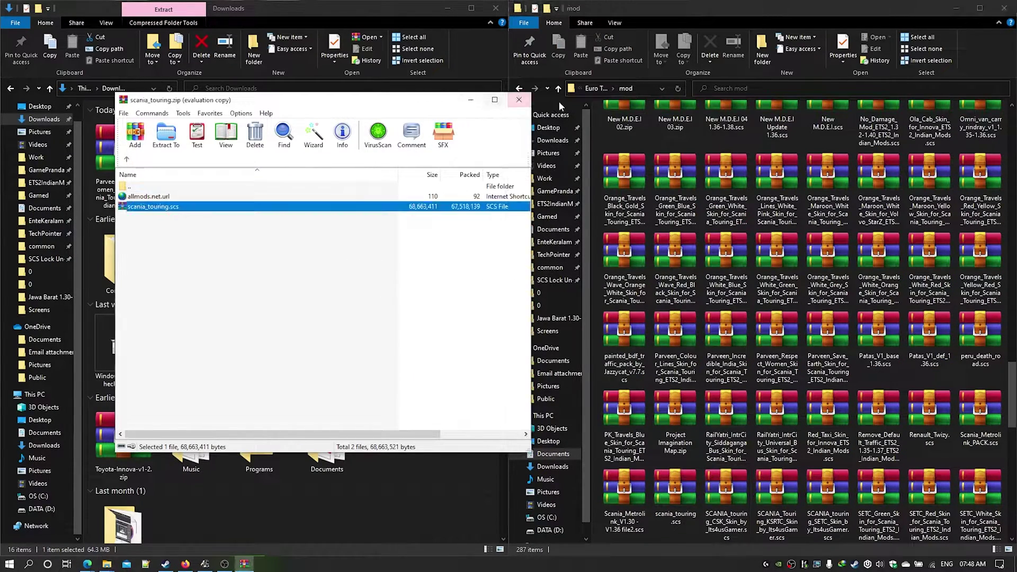
pyautogui.click(518, 99)
pyautogui.click(130, 181)
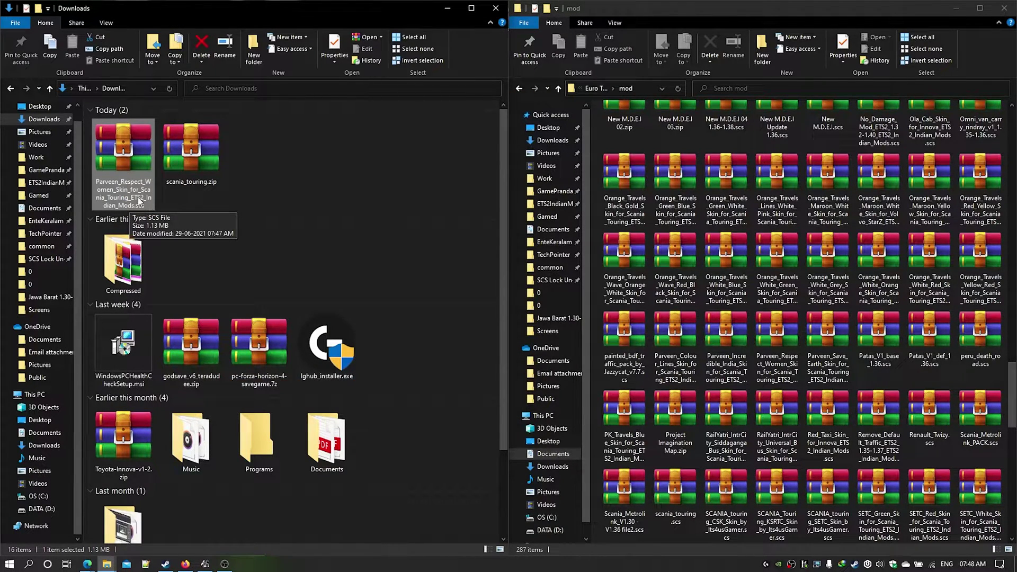
# - Drag the Parveen Respect Women skin .scs from Downloads into the mod folder, replacing the older file
pyautogui.moveTo(131, 173)
pyautogui.mouseDown()
pyautogui.moveTo(667, 159)
pyautogui.moveTo(668, 139)
pyautogui.mouseUp()
pyautogui.click(467, 216)
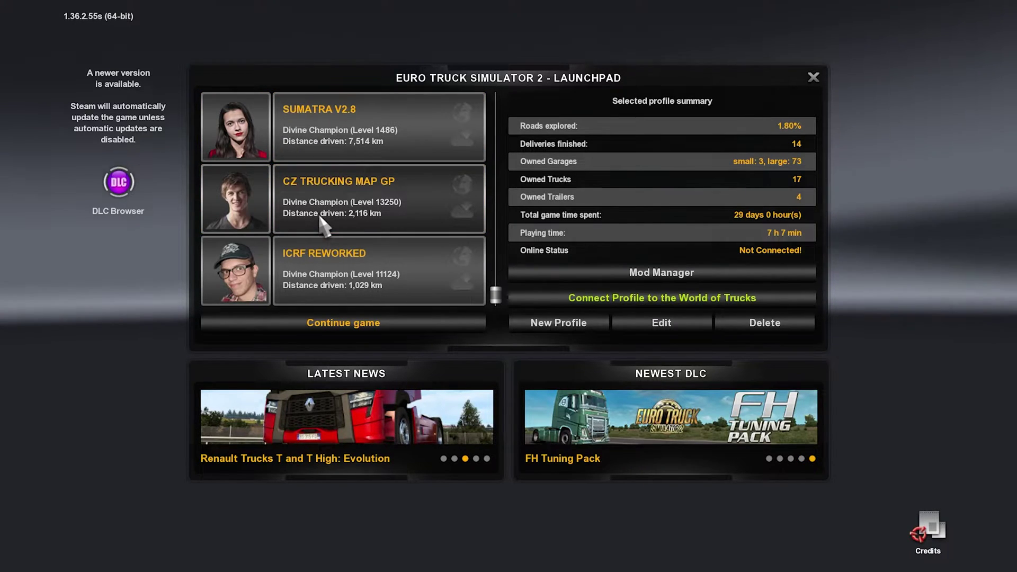
# - Select the ICRF REWORKED profile, open its Mod Manager, and search the mods for 'scania'
pyautogui.click(295, 278)
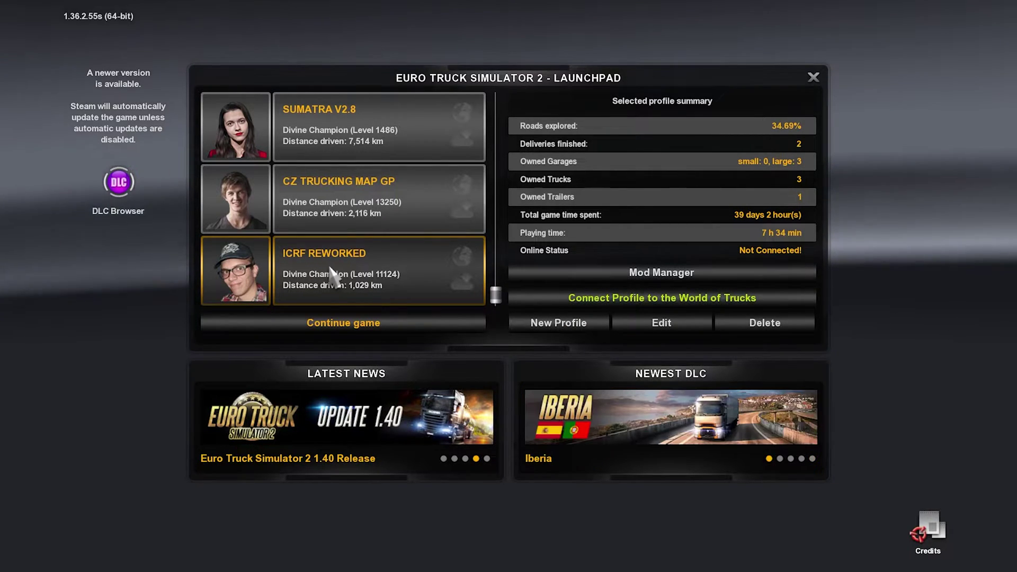
pyautogui.click(652, 280)
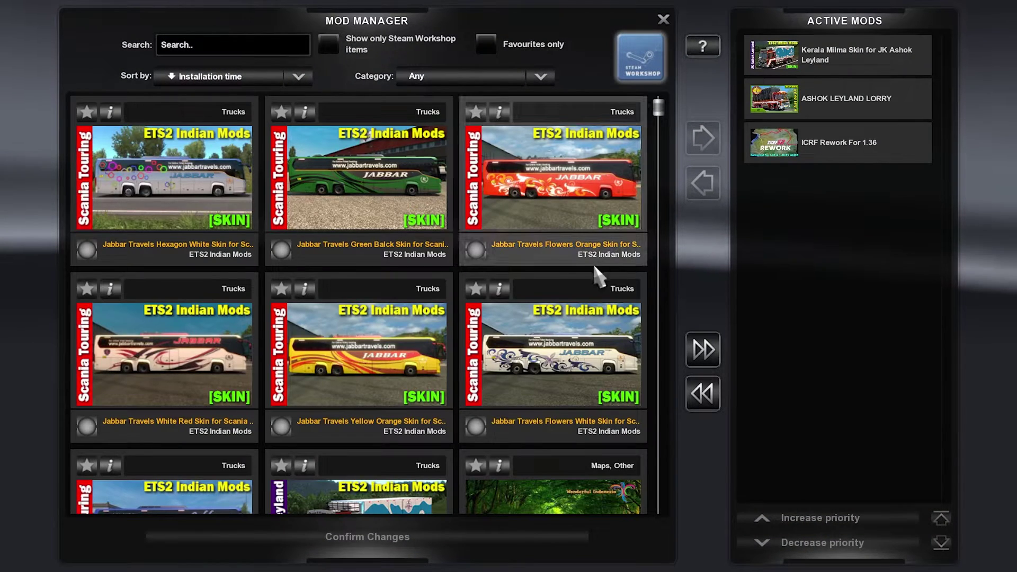
pyautogui.scroll(-2, 389, 371)
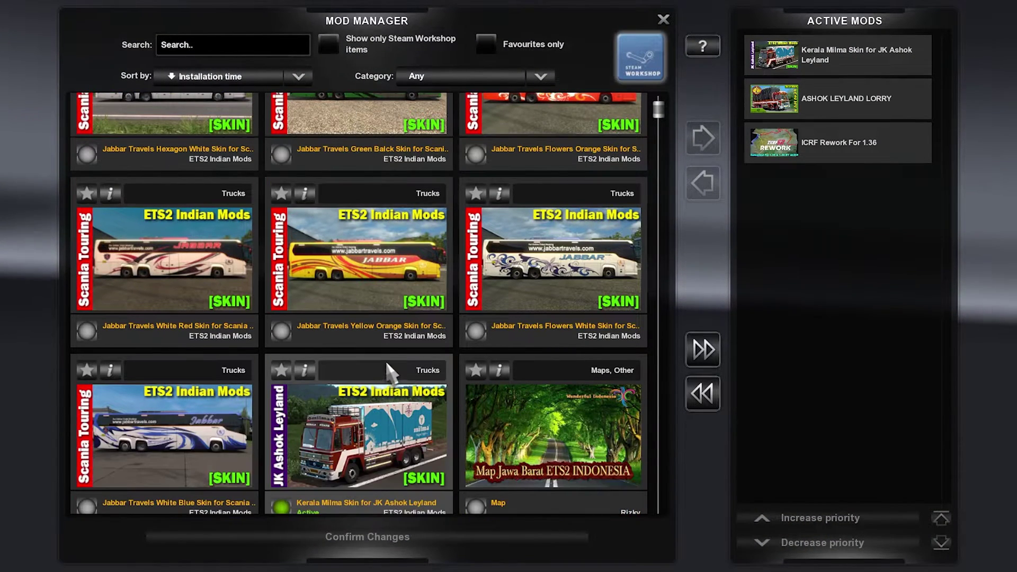
pyautogui.scroll(-5, 389, 371)
pyautogui.scroll(7, 658, 113)
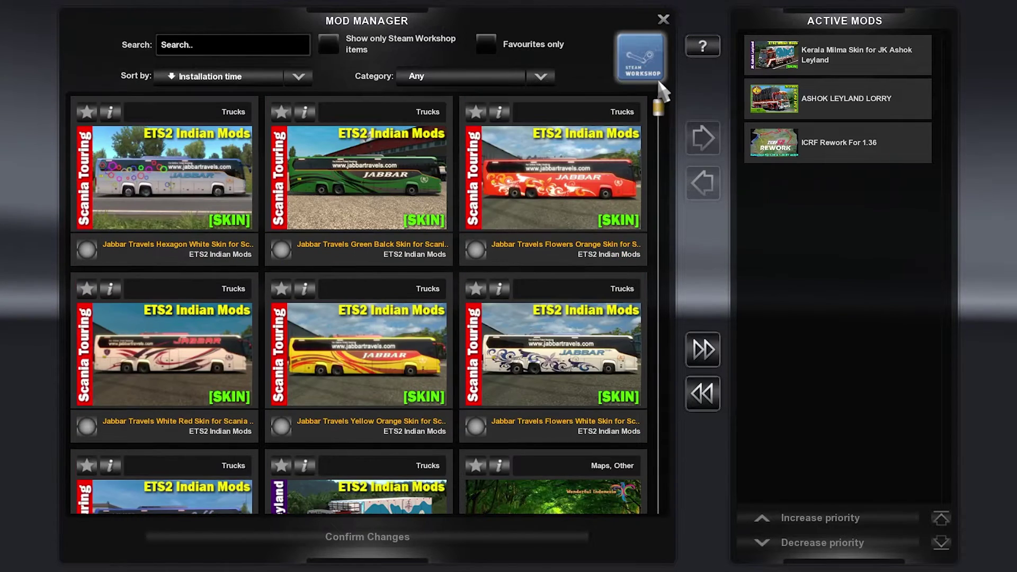
pyautogui.click(189, 45)
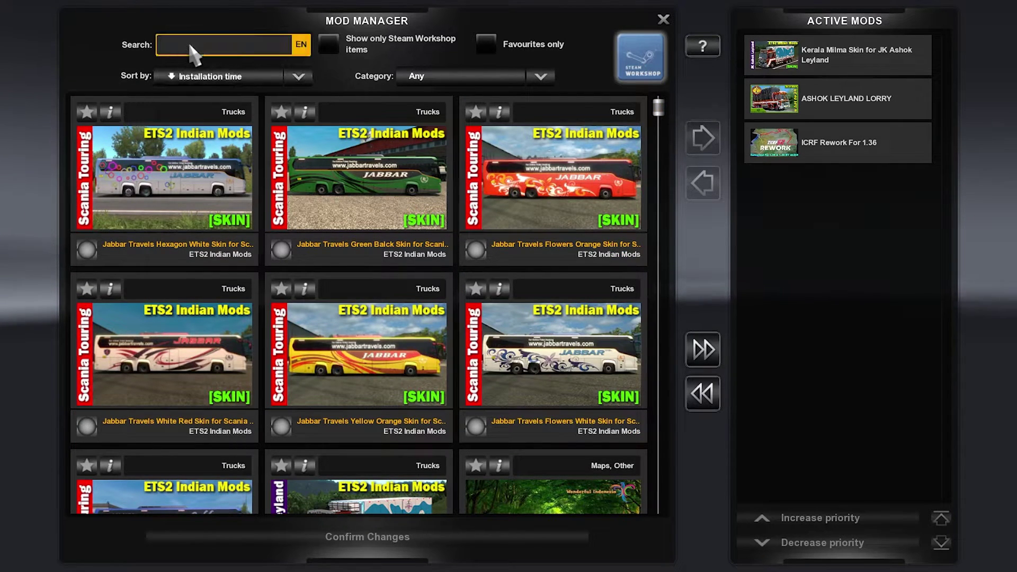
pyautogui.write('scania')
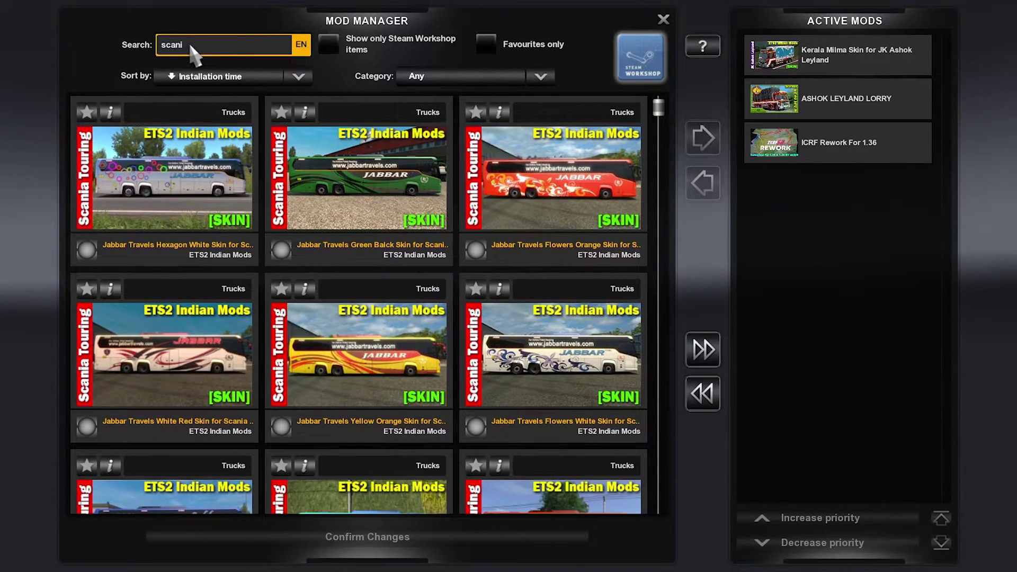
pyautogui.scroll(-5, 369, 217)
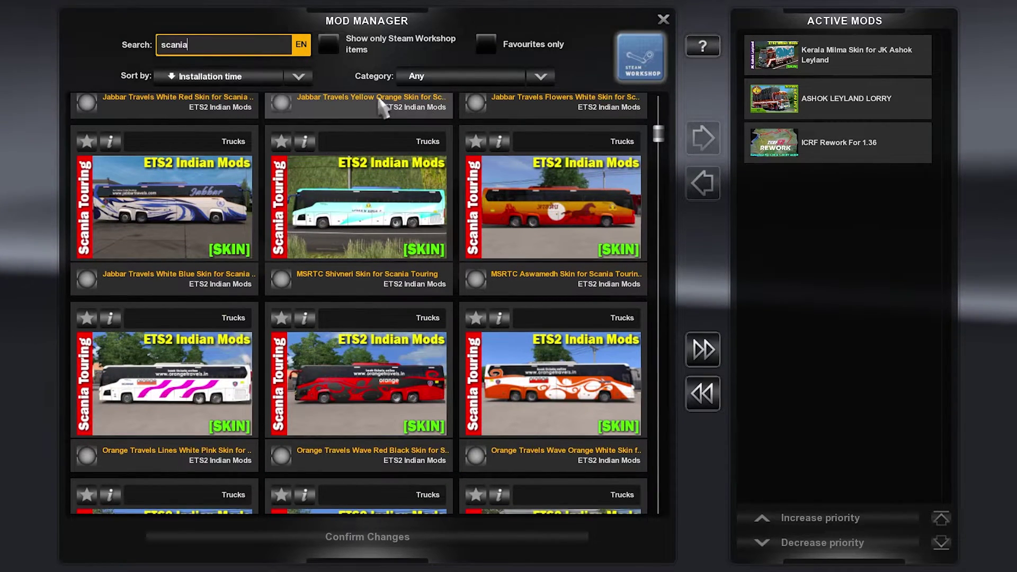
pyautogui.moveTo(656, 128); pyautogui.dragTo(663, 497)
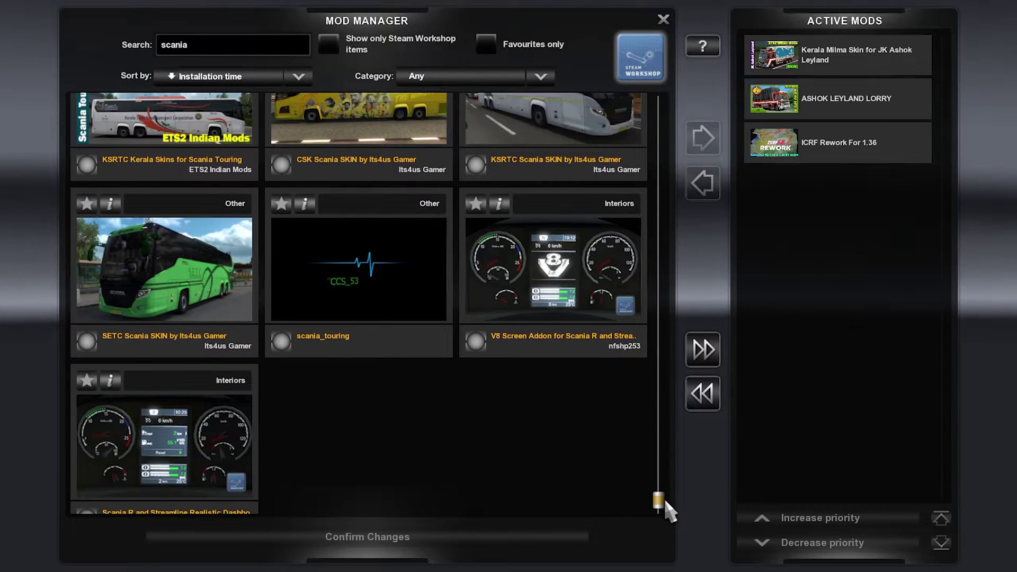
# - Move scania_touring and Jabbar Travels White Blue Skin to Active Mods, then apply the changes
pyautogui.doubleClick(331, 264)
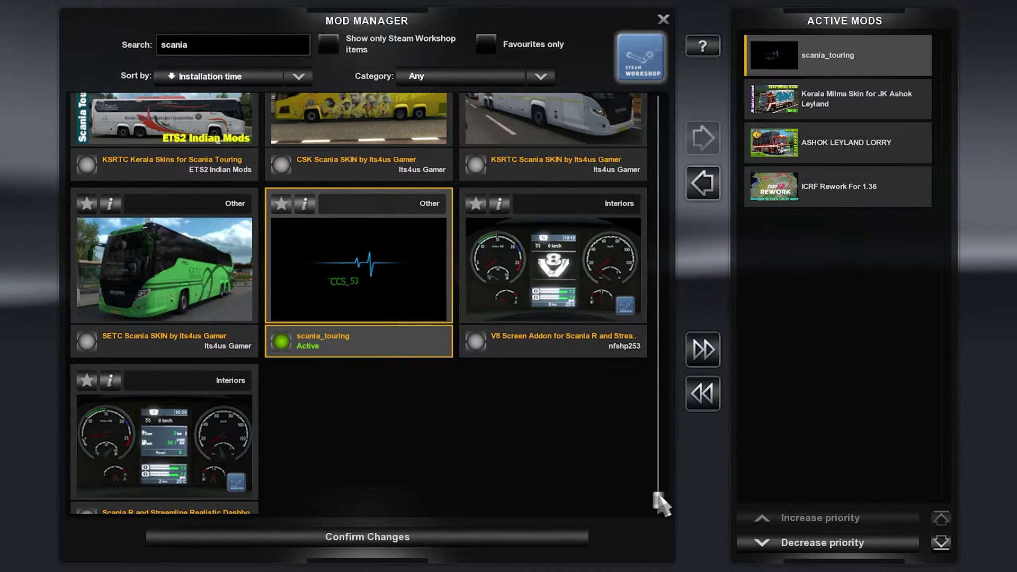
pyautogui.moveTo(658, 499); pyautogui.dragTo(665, 103)
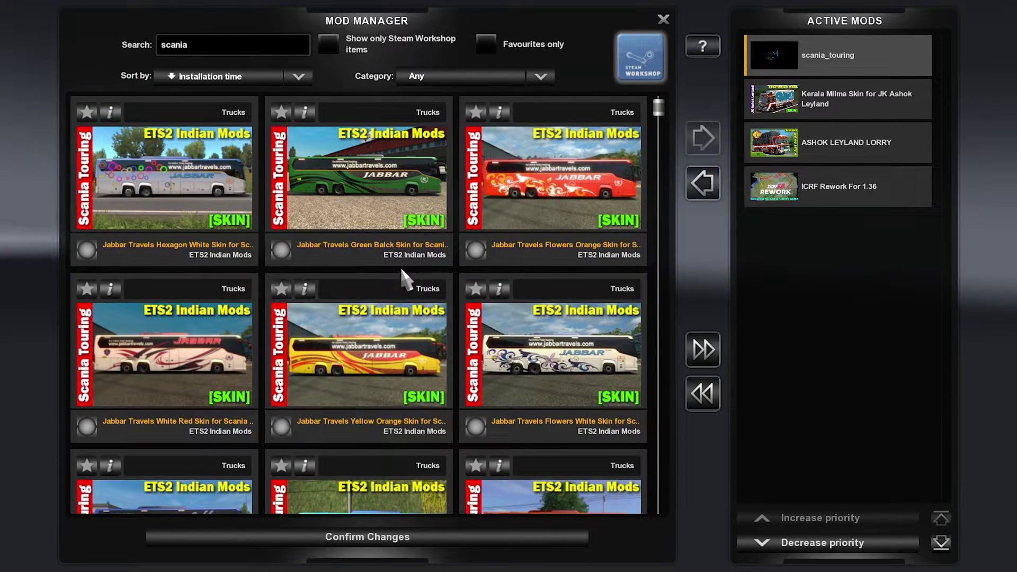
pyautogui.scroll(-3, 415, 266)
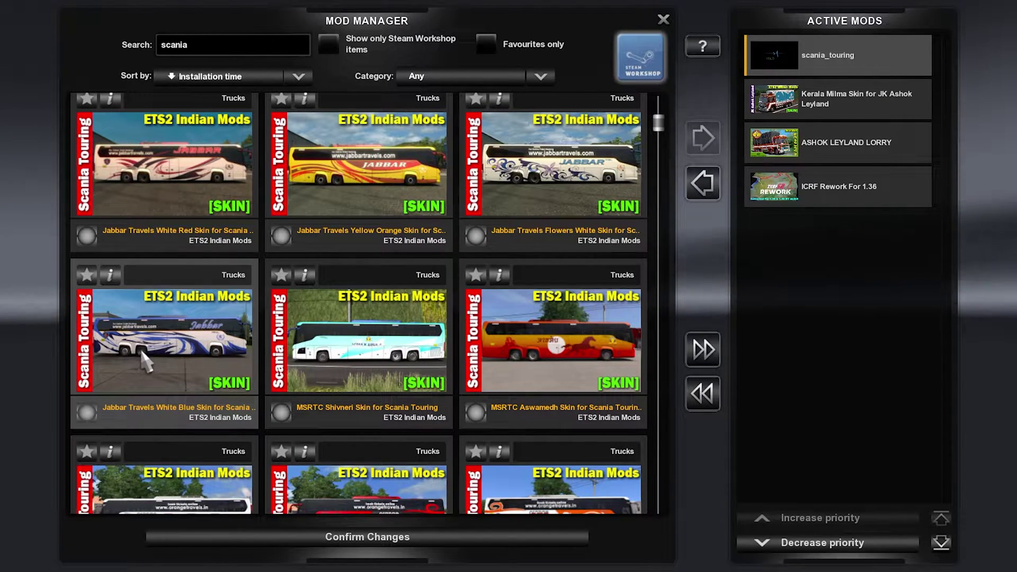
pyautogui.doubleClick(130, 363)
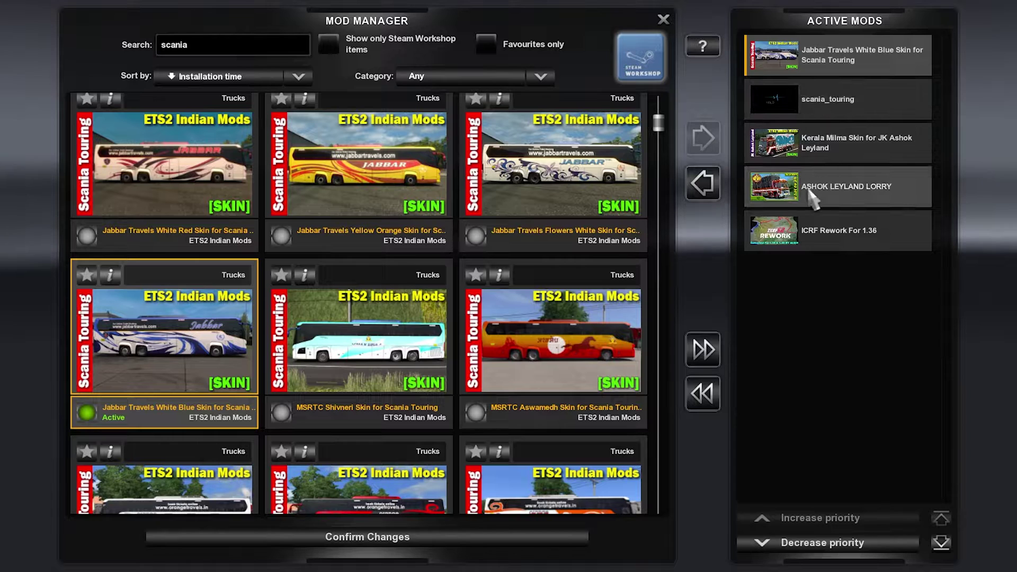
pyautogui.click(820, 239)
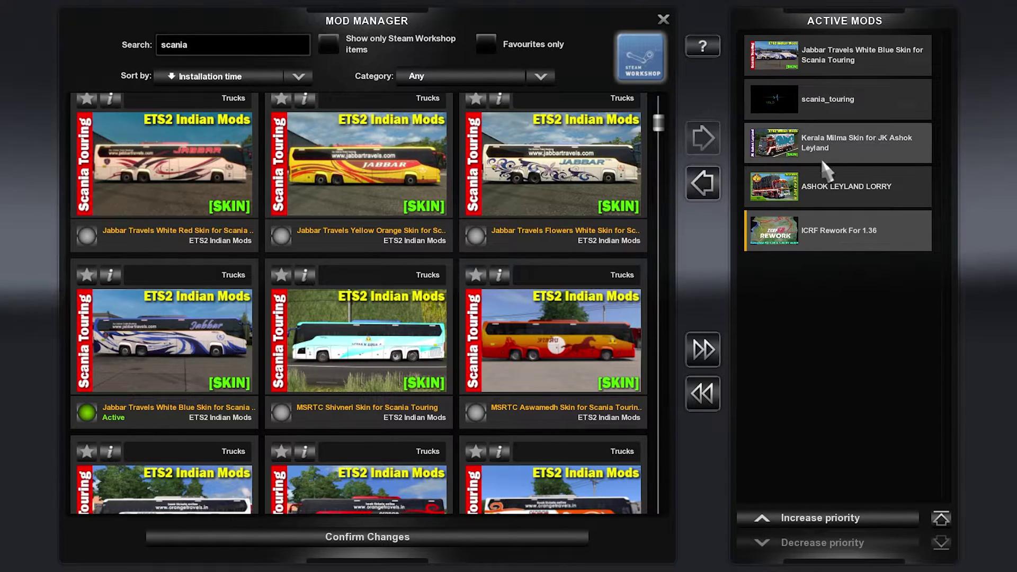
pyautogui.click(813, 106)
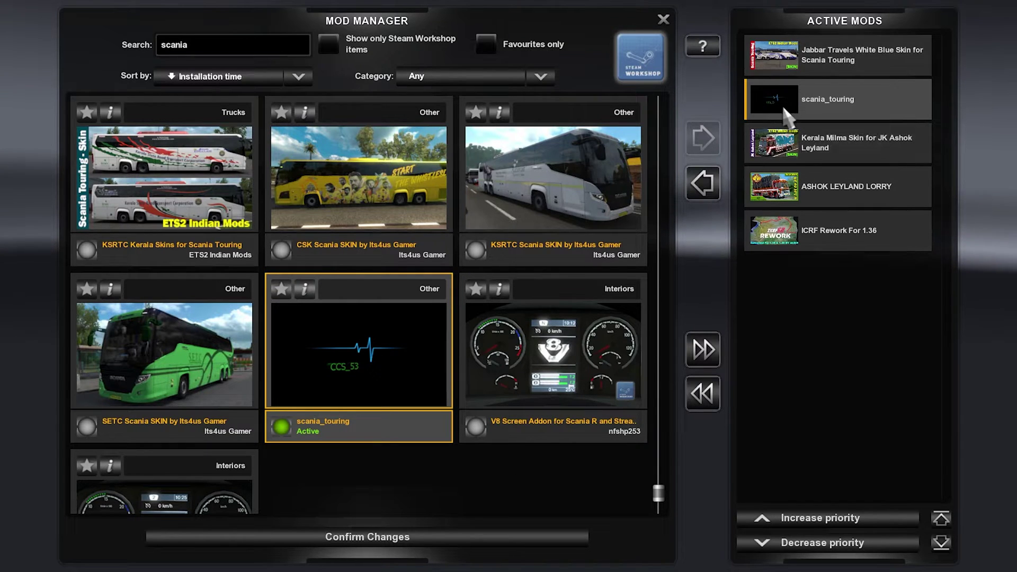
pyautogui.click(389, 538)
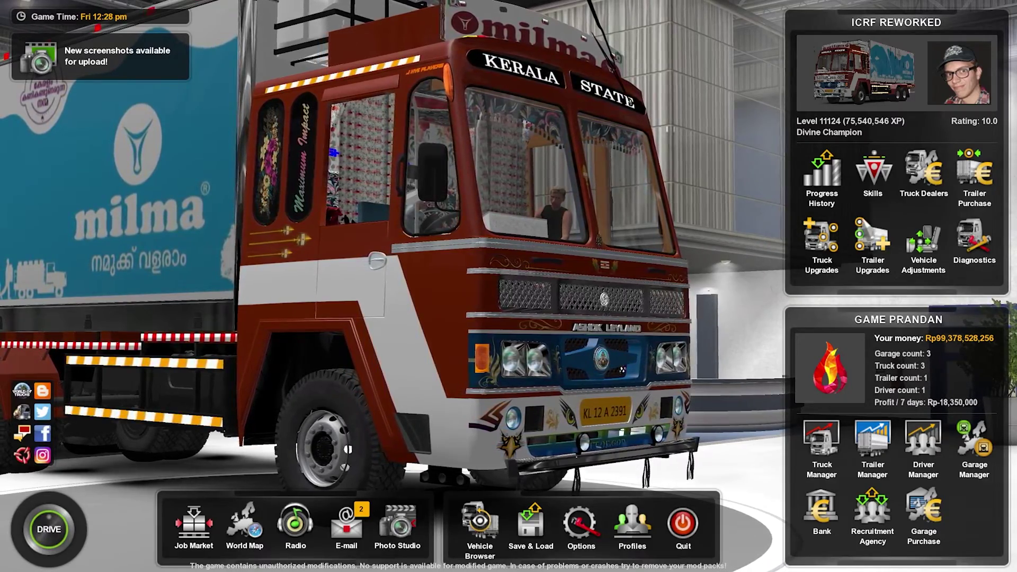
# - Open the Discovered Truck Dealers map and filter it to Scania dealers only
pyautogui.click(923, 172)
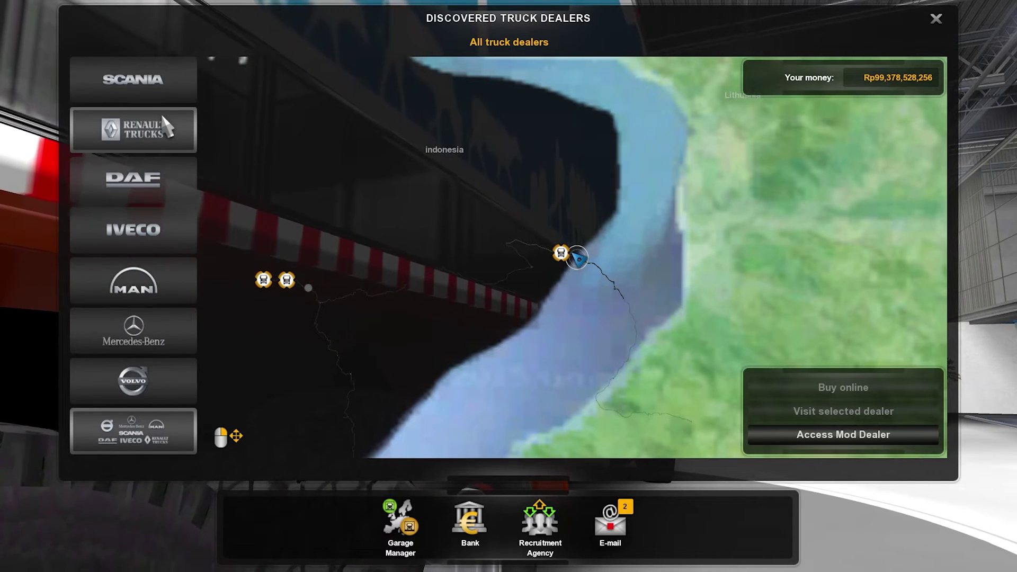
pyautogui.click(150, 86)
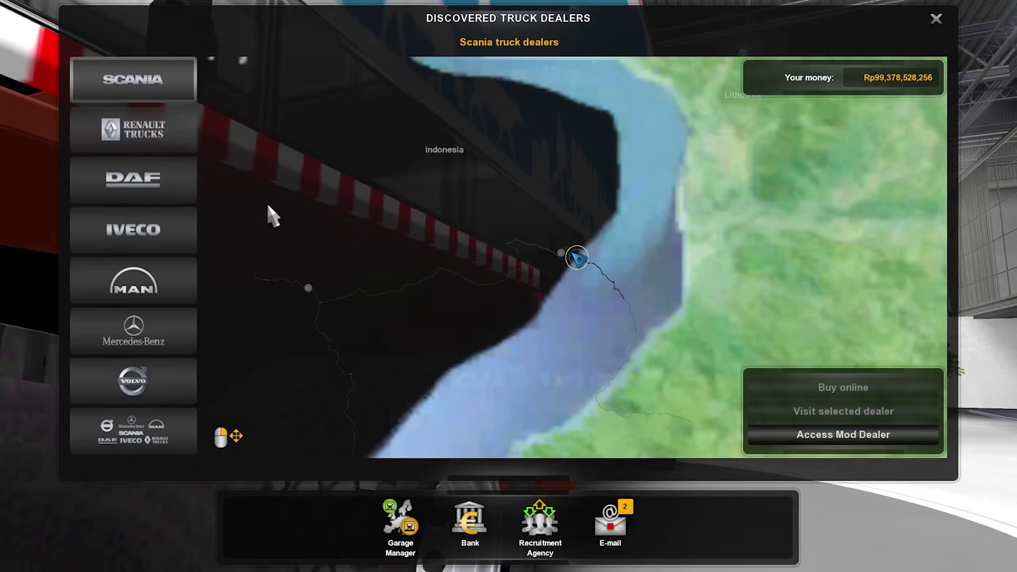
# - Pick the Sukajaya Scania dealer, access its mod dealer, and show the Scania R 2009 touring k410 offer
pyautogui.click(125, 87)
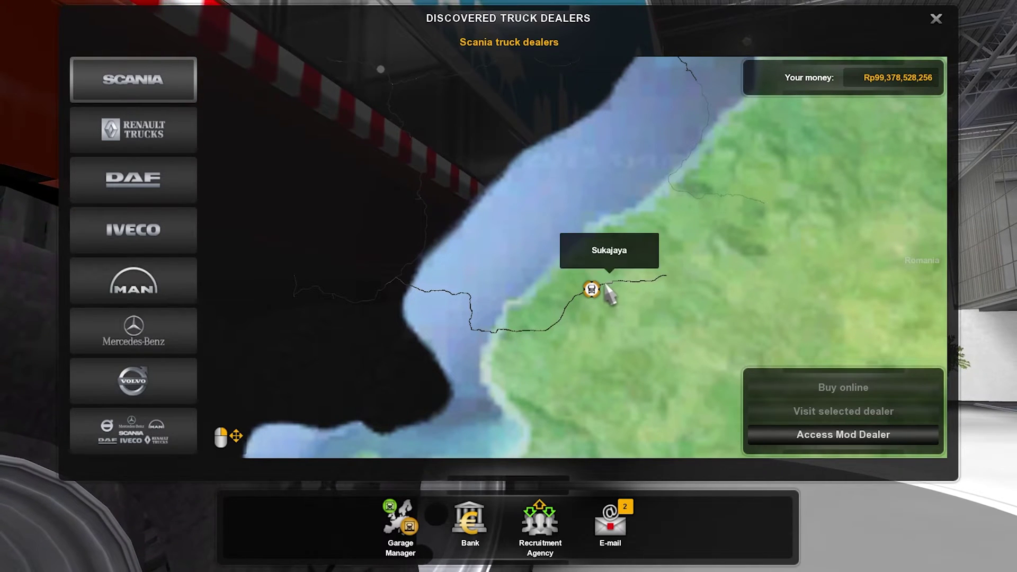
pyautogui.click(593, 290)
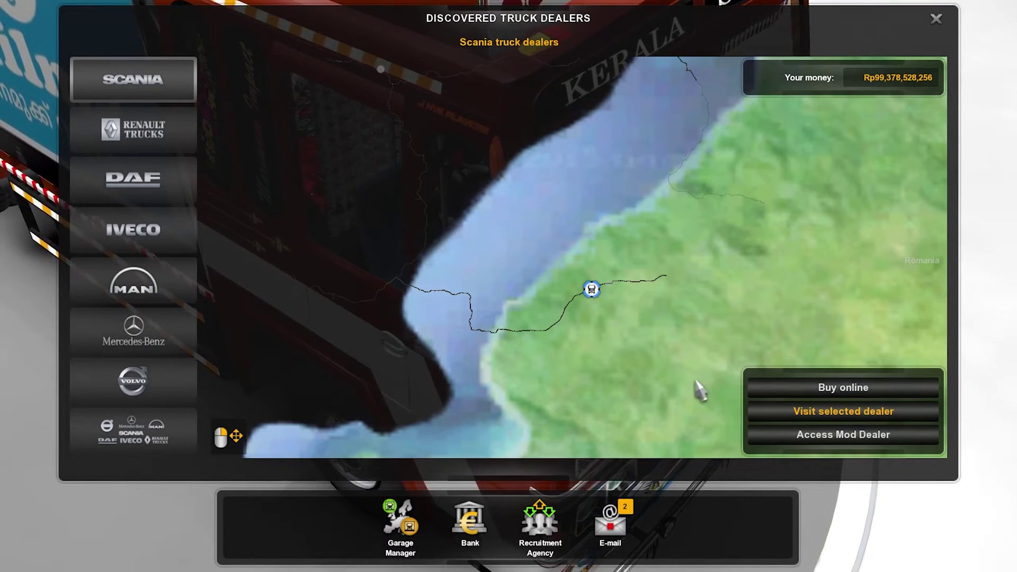
pyautogui.click(811, 439)
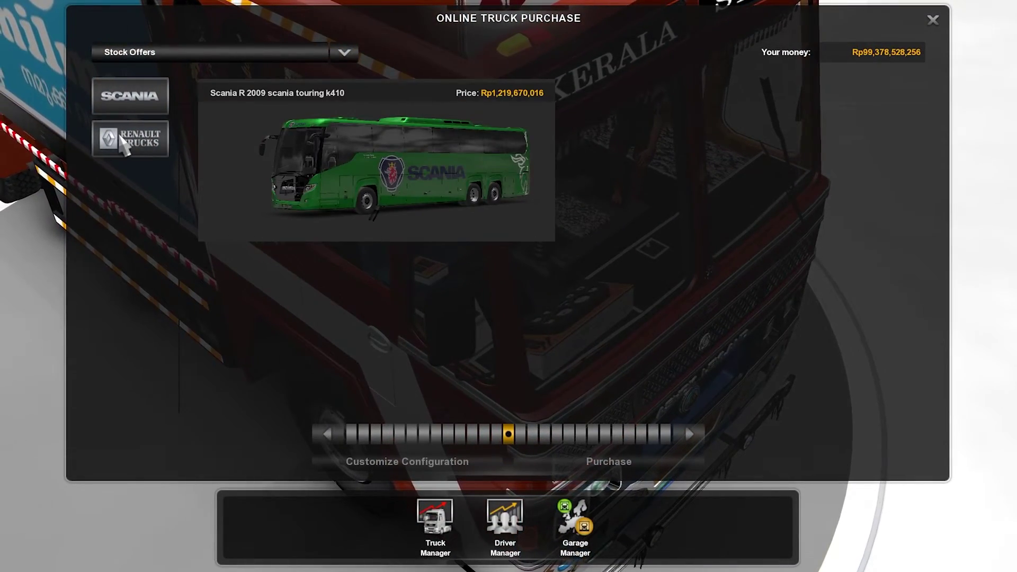
pyautogui.click(120, 139)
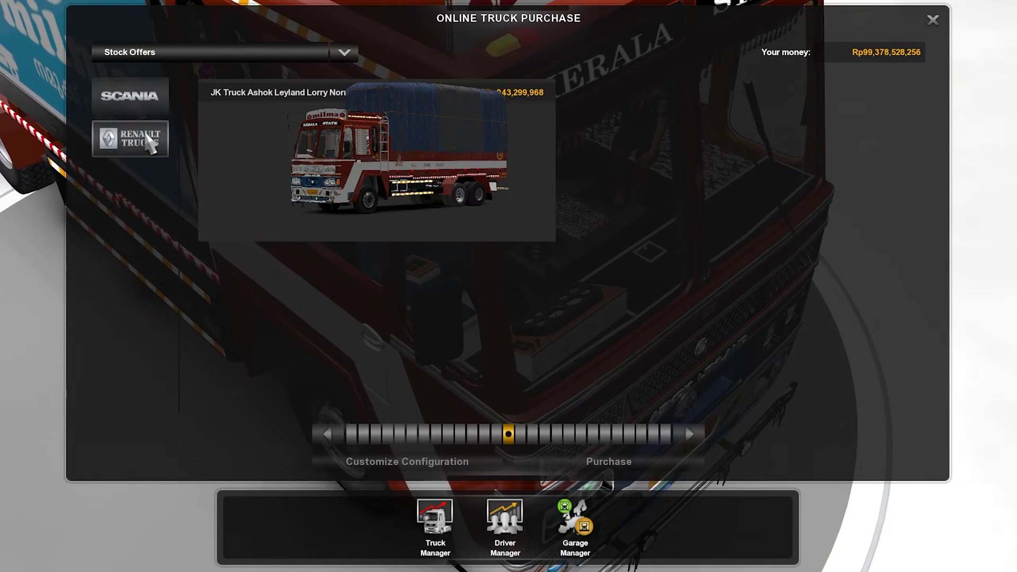
pyautogui.moveTo(259, 107)
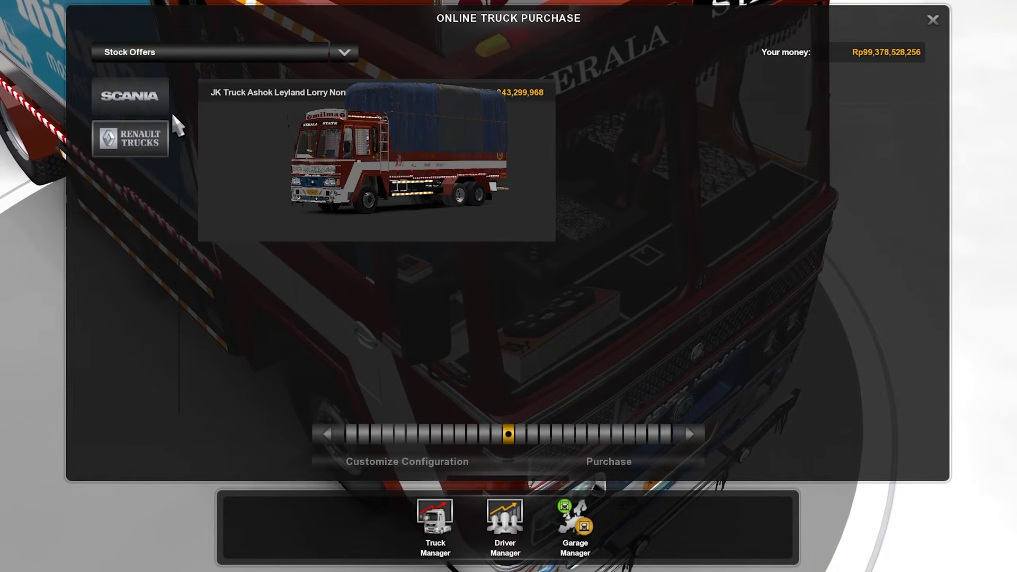
pyautogui.click(155, 111)
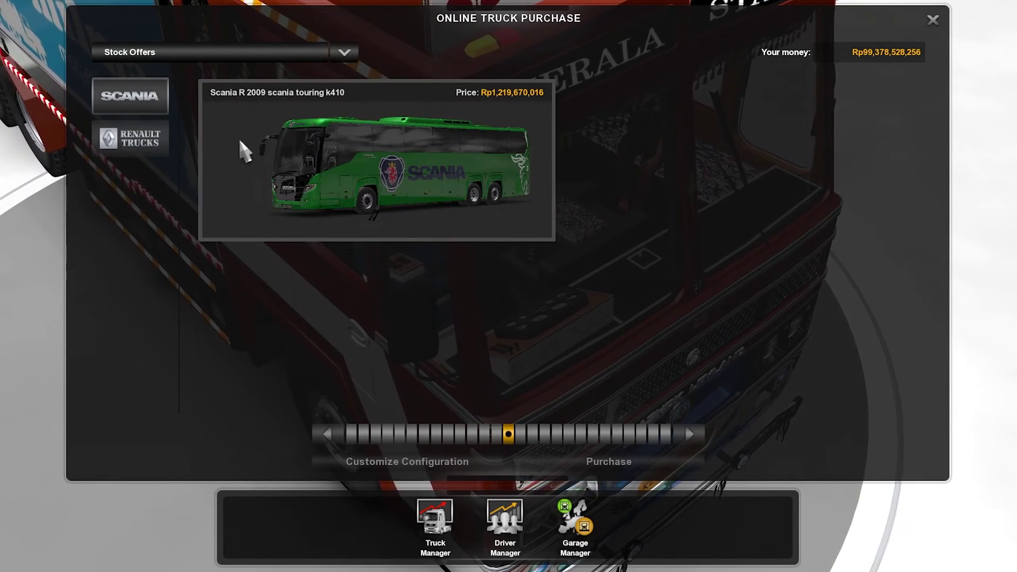
# - Customize the bus configuration with the scania touring k410_uk cabin
pyautogui.moveTo(312, 164)
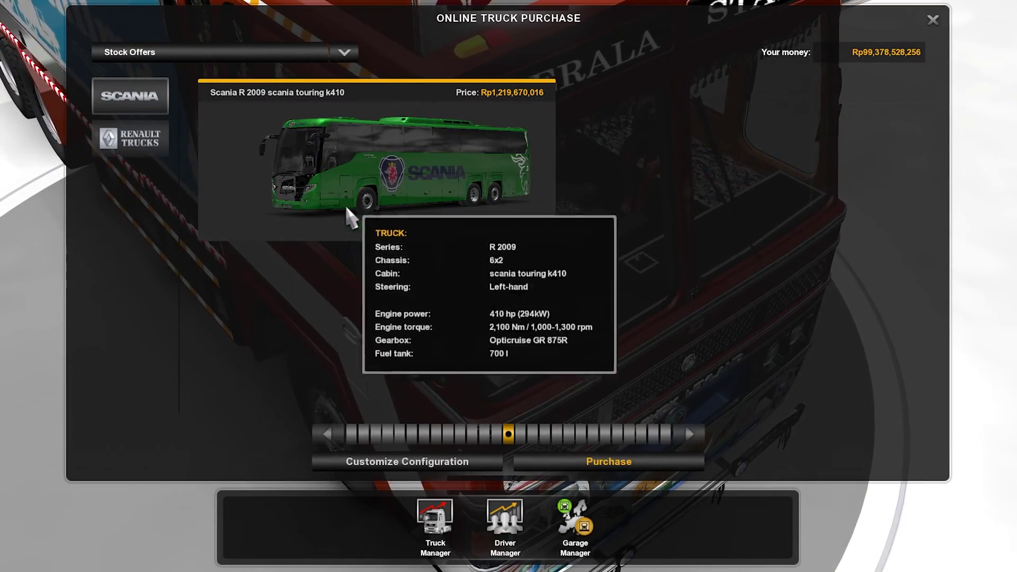
pyautogui.click(447, 464)
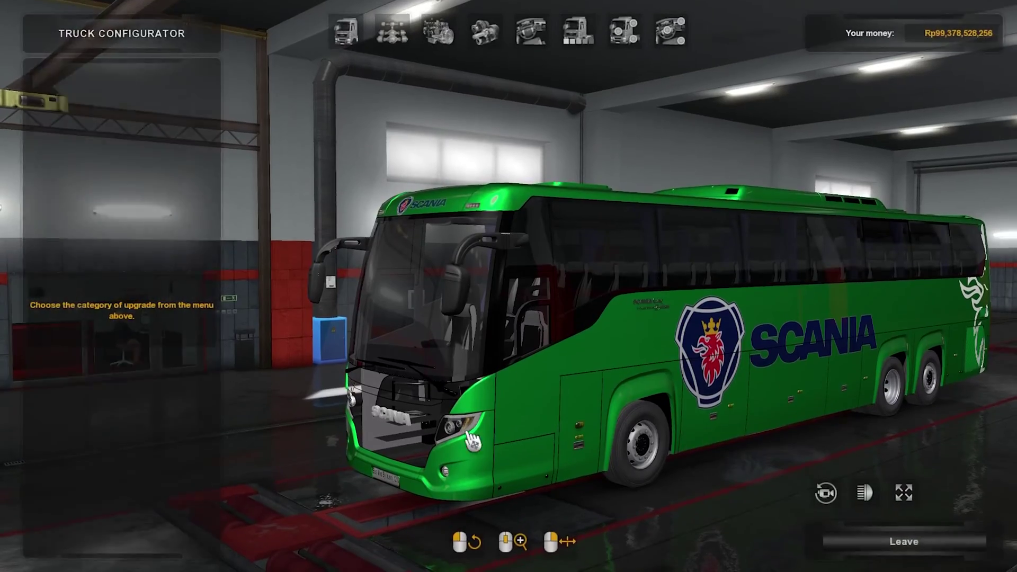
pyautogui.click(343, 27)
pyautogui.click(136, 197)
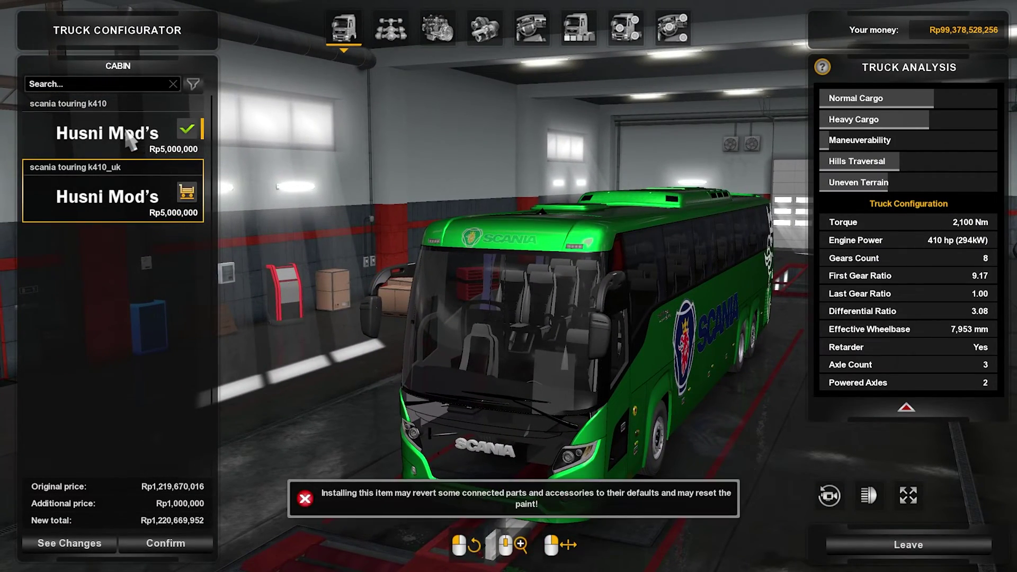
# - Apply the Jabbar by ETS2 Indian Mods paint job and confirm the configured bus
pyautogui.click(391, 27)
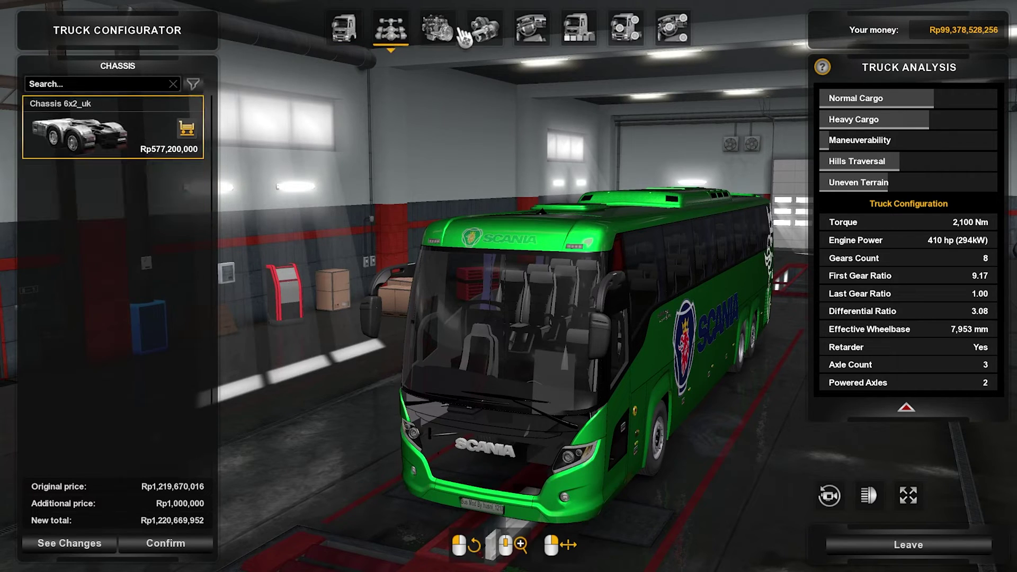
pyautogui.click(485, 29)
pyautogui.click(530, 29)
pyautogui.click(575, 29)
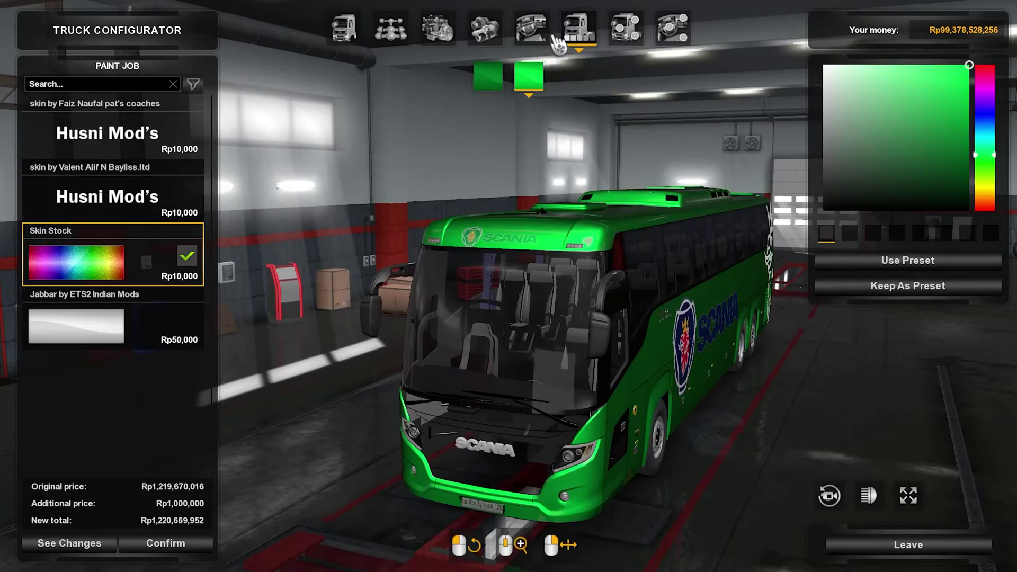
pyautogui.click(145, 333)
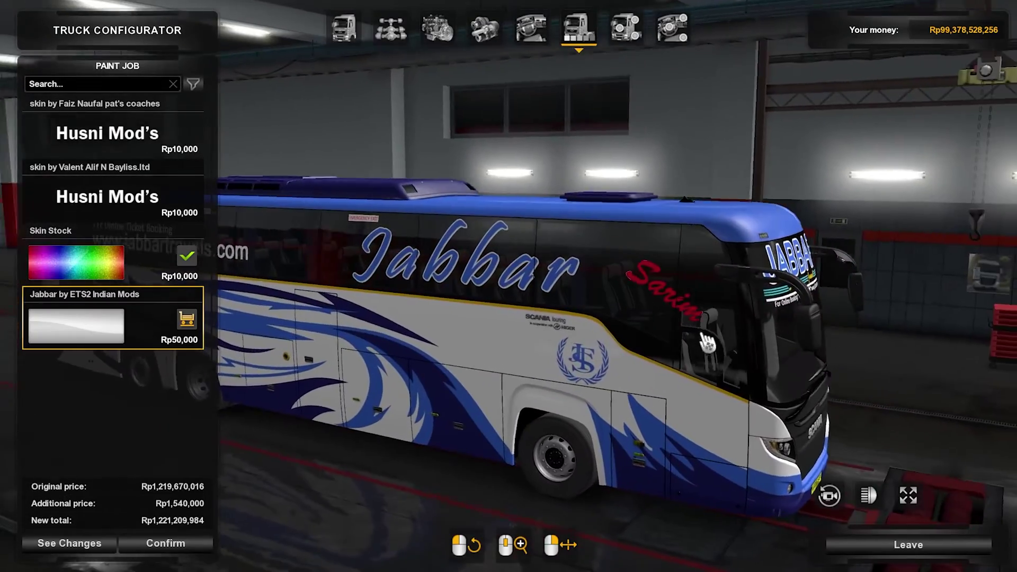
pyautogui.click(624, 42)
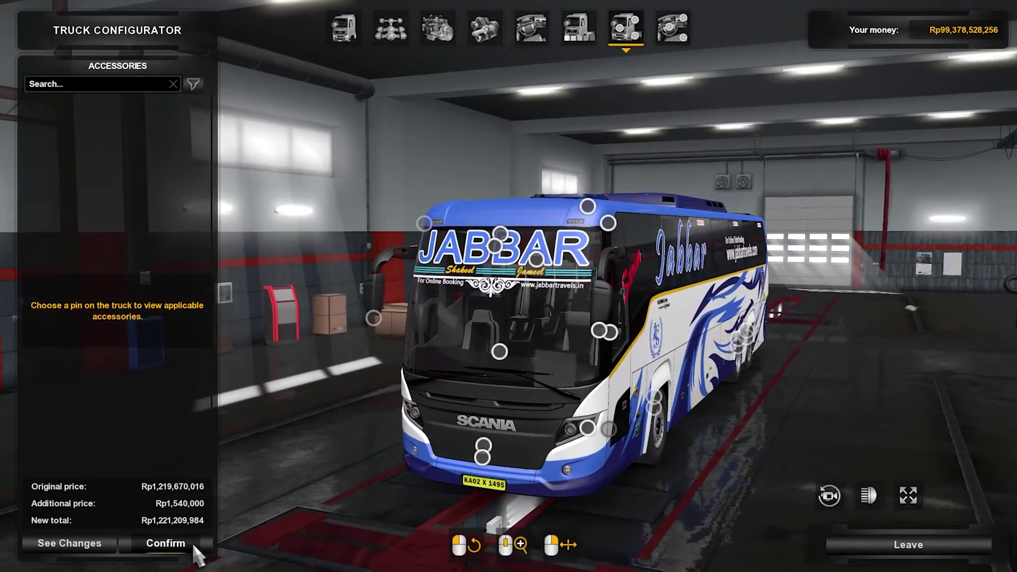
pyautogui.click(199, 545)
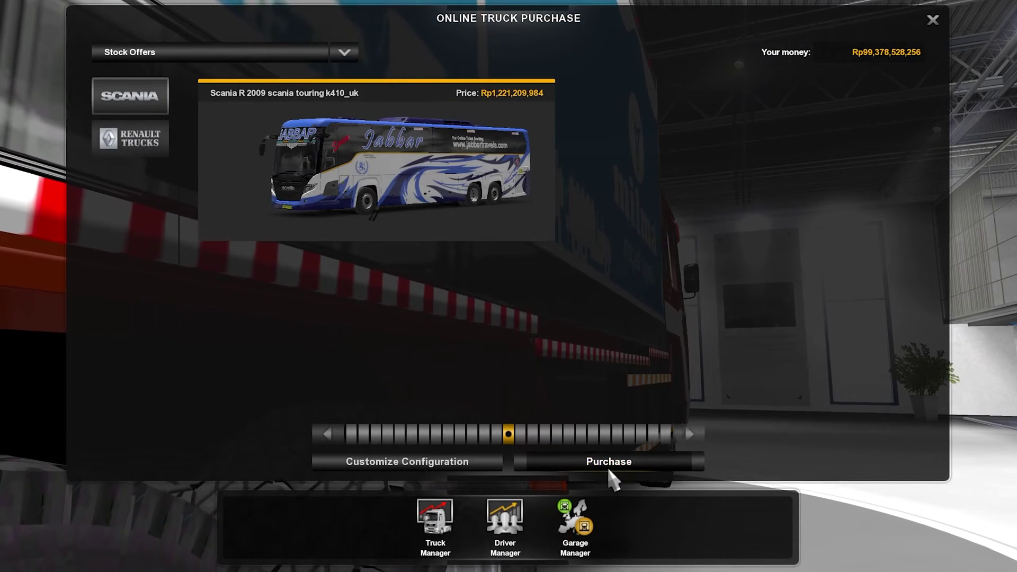
# - Buy the Jabbar Scania R 2009 bus for delivery to the Sukabumi garage, then select it in My Trucks
pyautogui.click(608, 466)
pyautogui.click(495, 215)
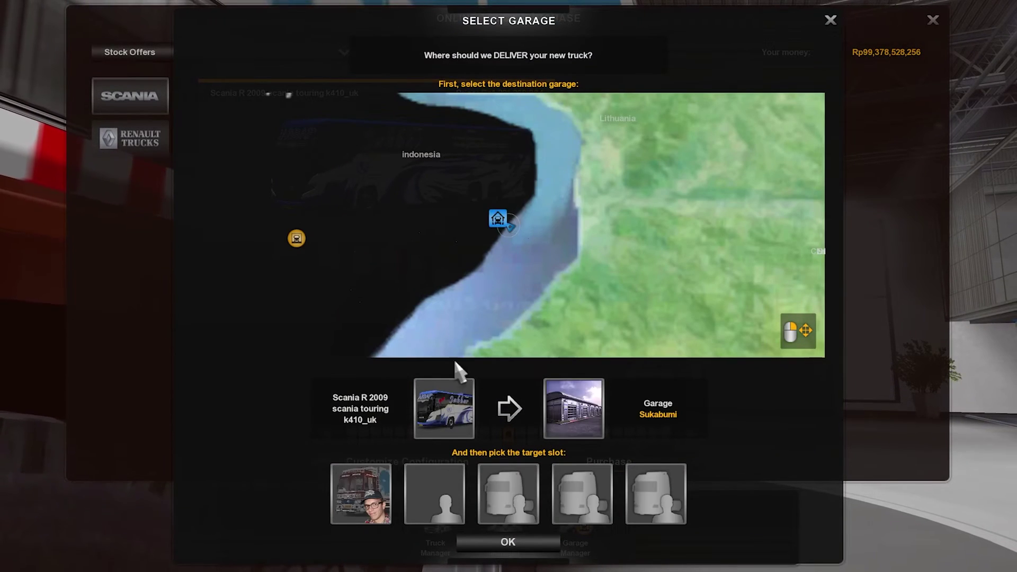
pyautogui.click(507, 549)
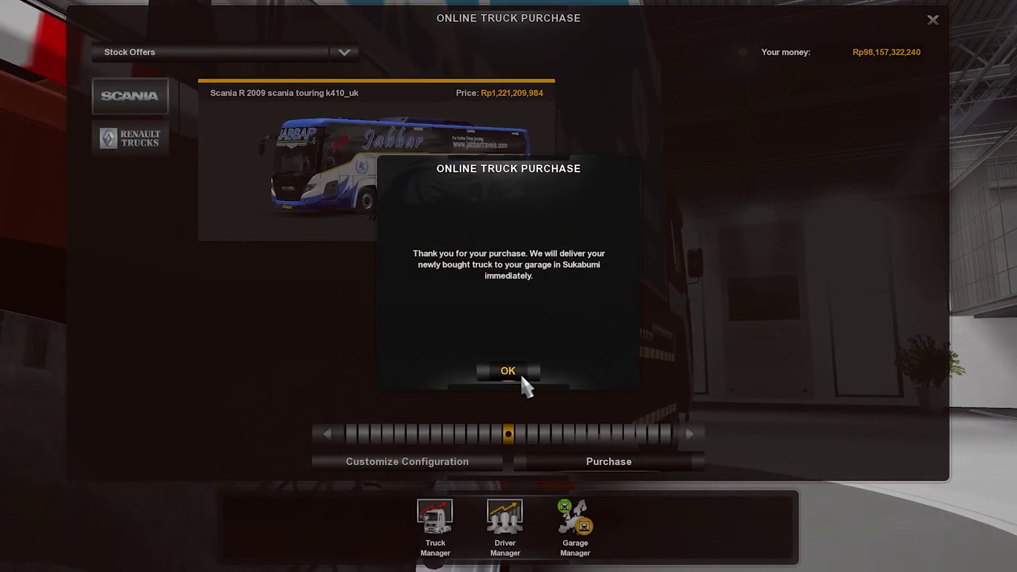
pyautogui.click(521, 375)
pyautogui.click(438, 535)
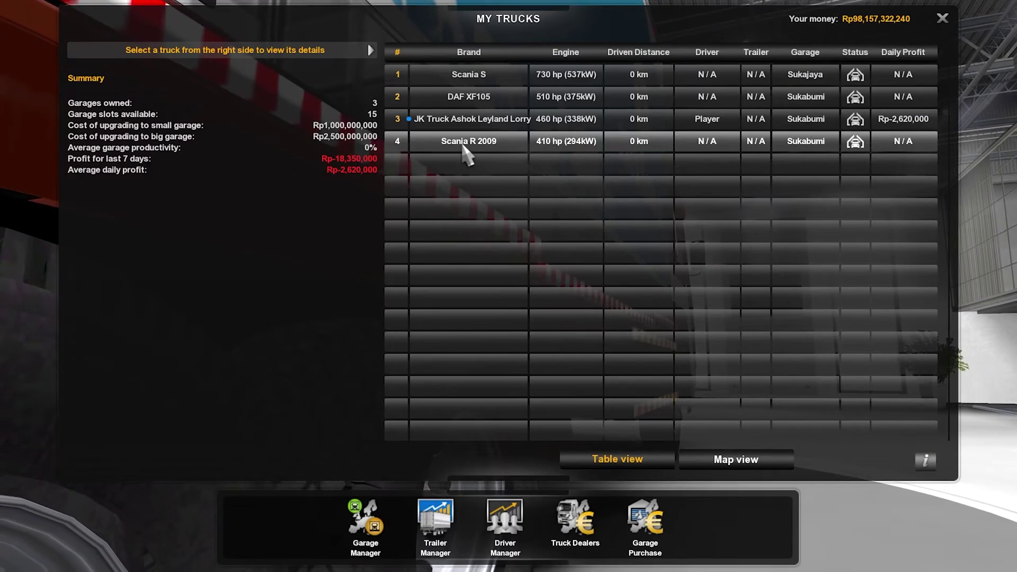
pyautogui.click(479, 144)
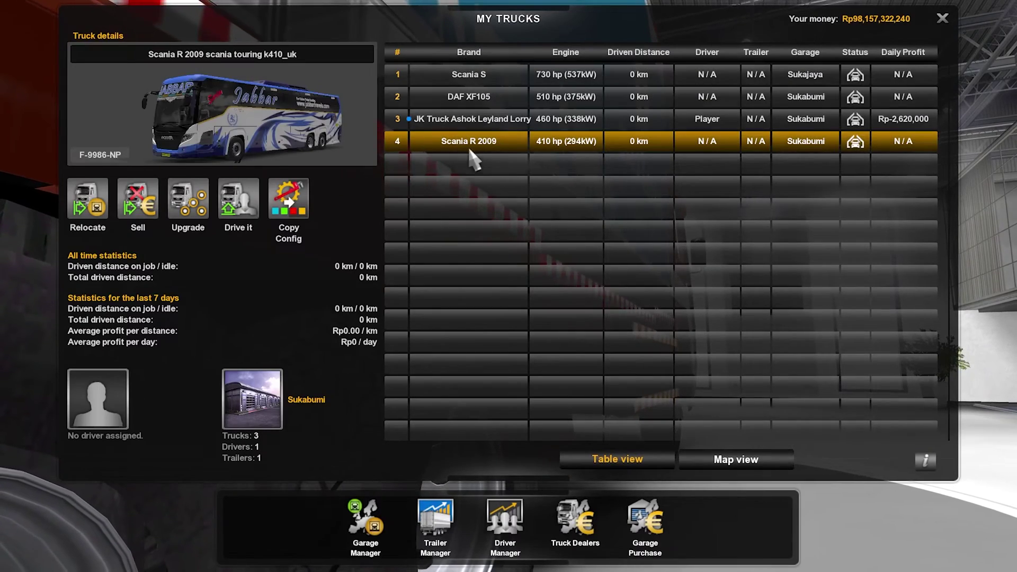
# - Drive the new Jabbar Scania R 2009 and reverse it out of the garage lot at about 9 km/h
pyautogui.click(242, 214)
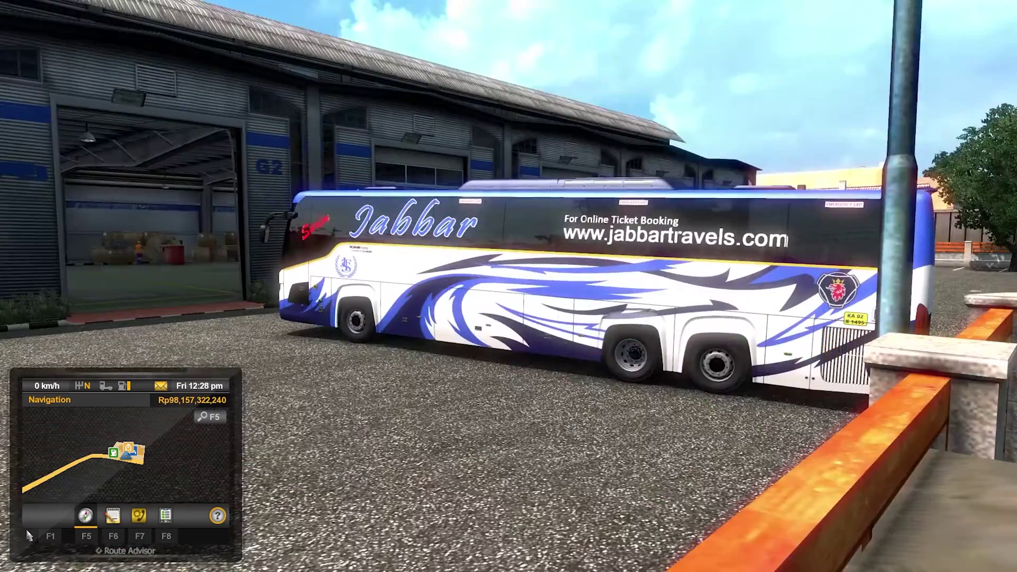
pyautogui.press('s')
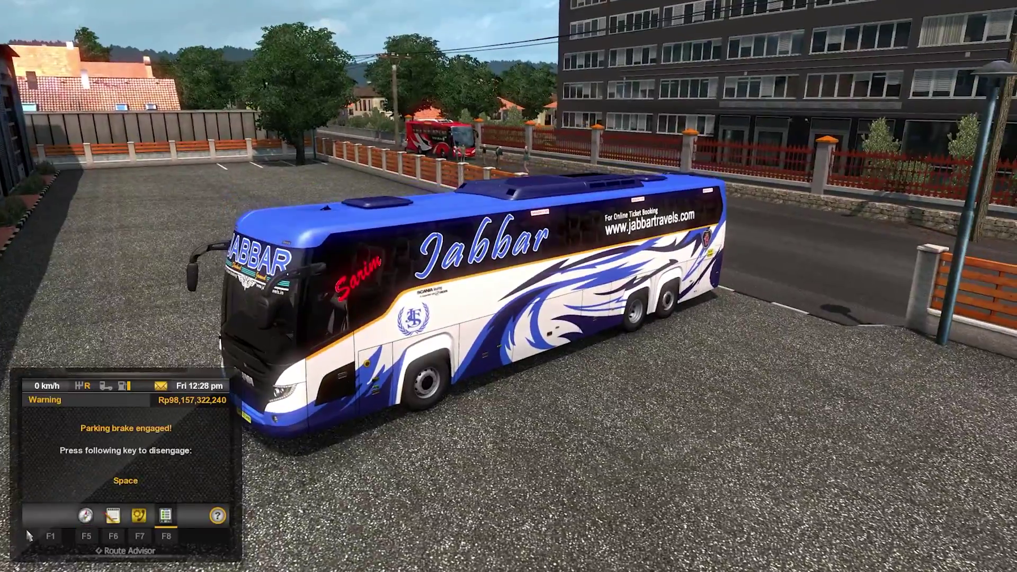
pyautogui.press('space')
pyautogui.press('s')
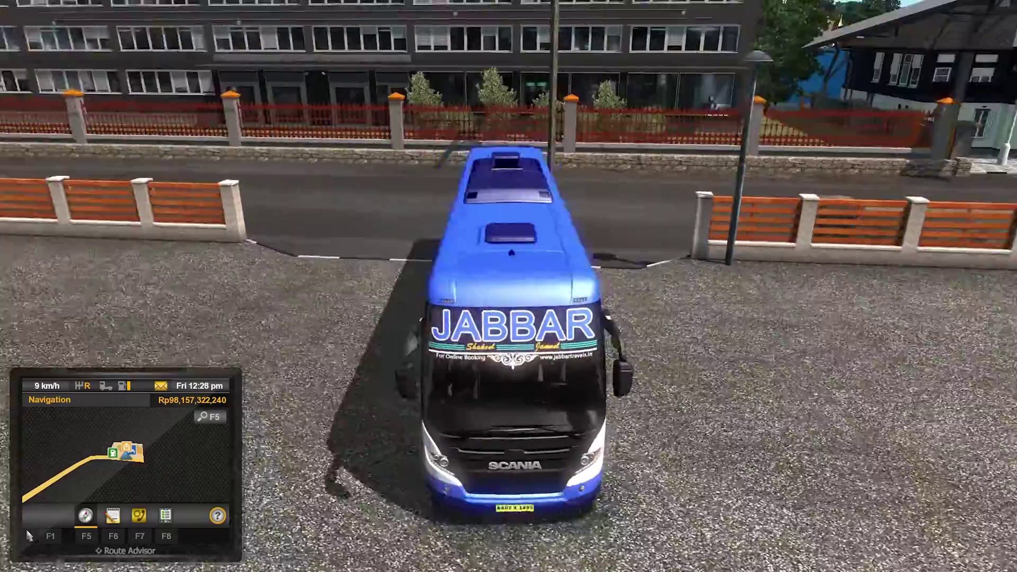